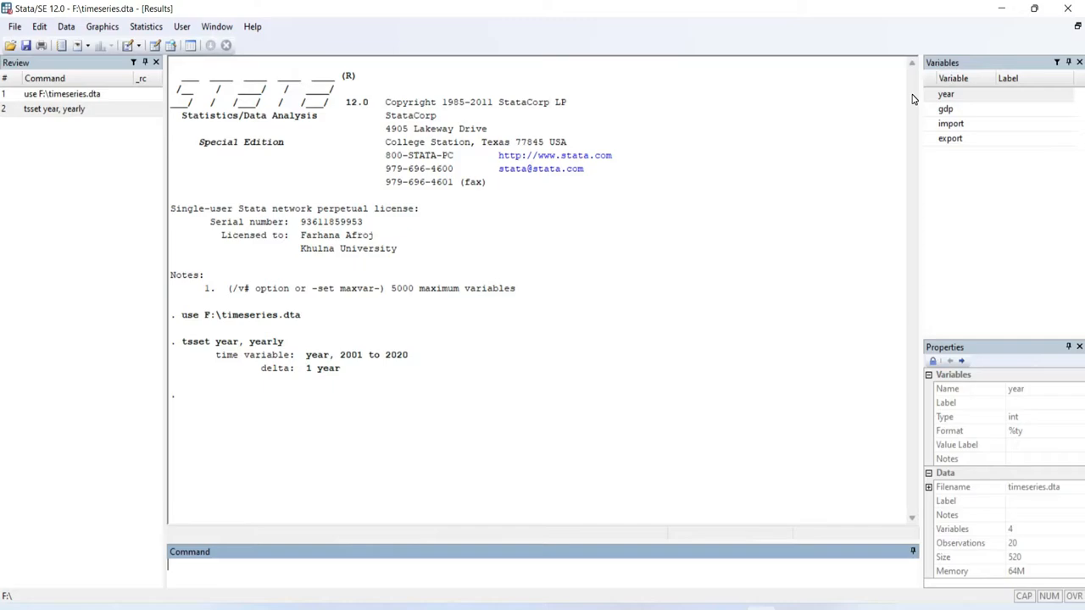
# Start an Augmented Dickey-Fuller unit-root test with gdp as the test variable.
pyautogui.click(136, 28)
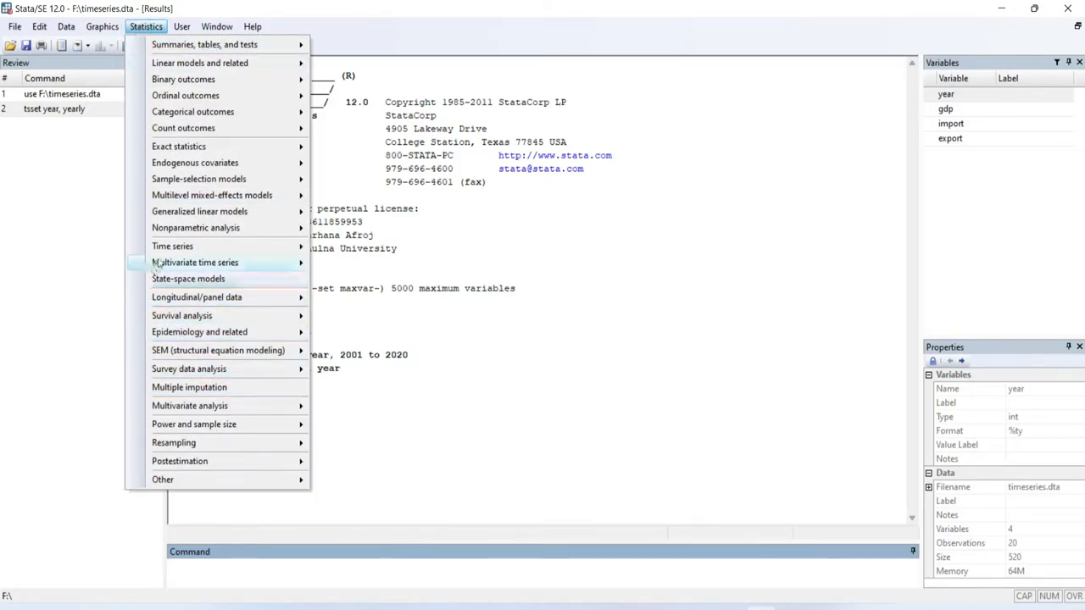
pyautogui.moveTo(169, 249)
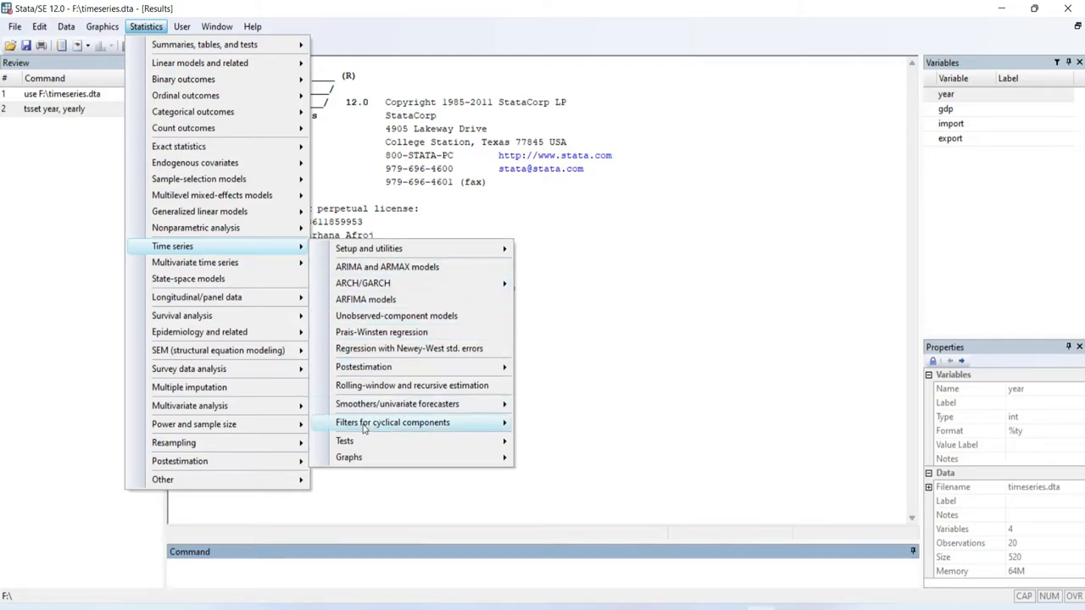
pyautogui.moveTo(382, 444)
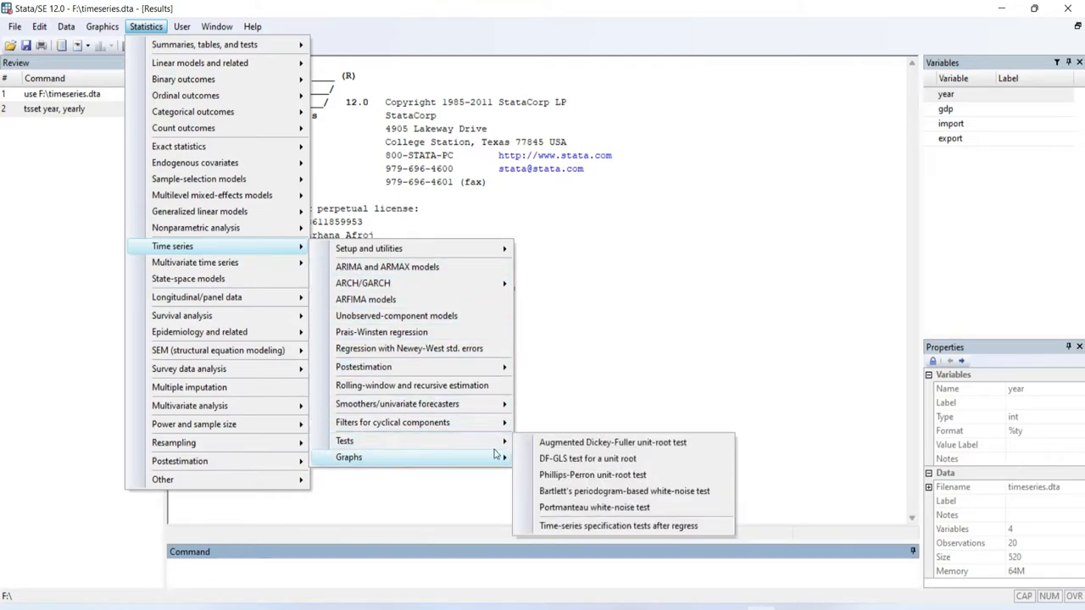
pyautogui.click(680, 443)
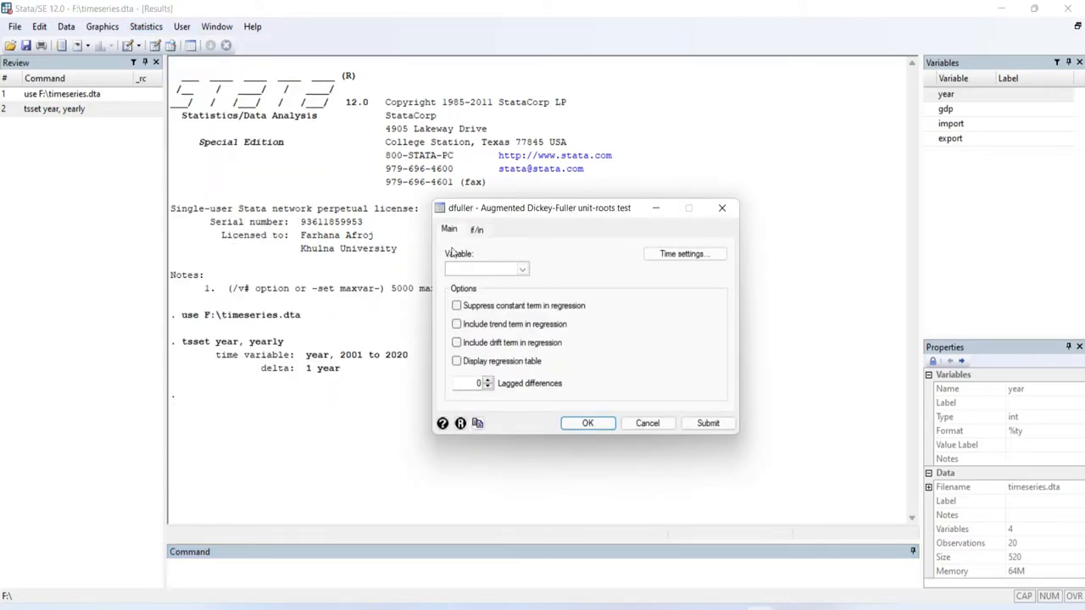
pyautogui.click(522, 269)
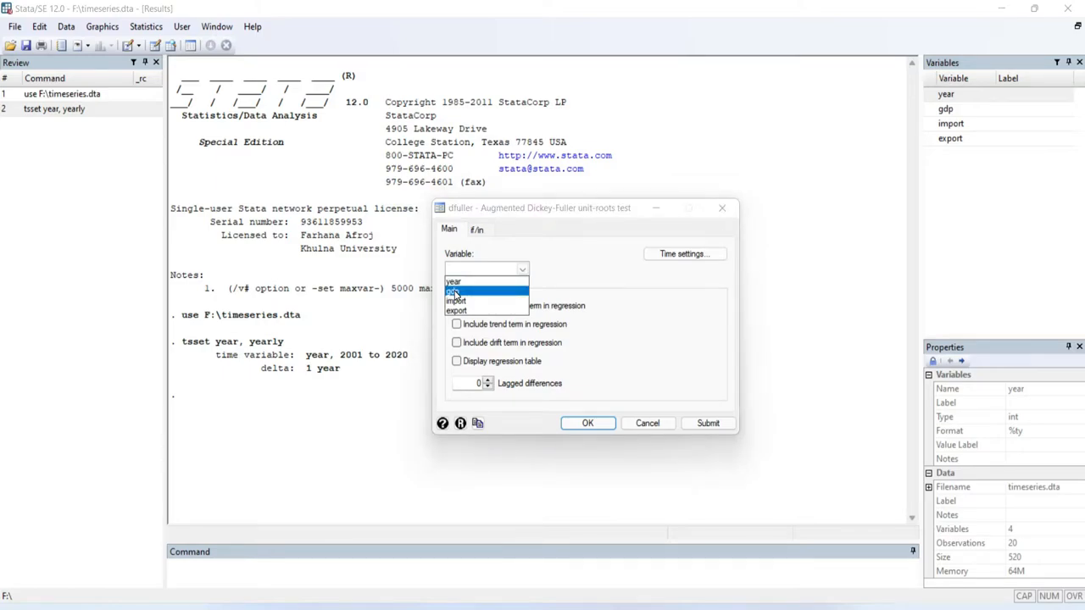
pyautogui.click(454, 292)
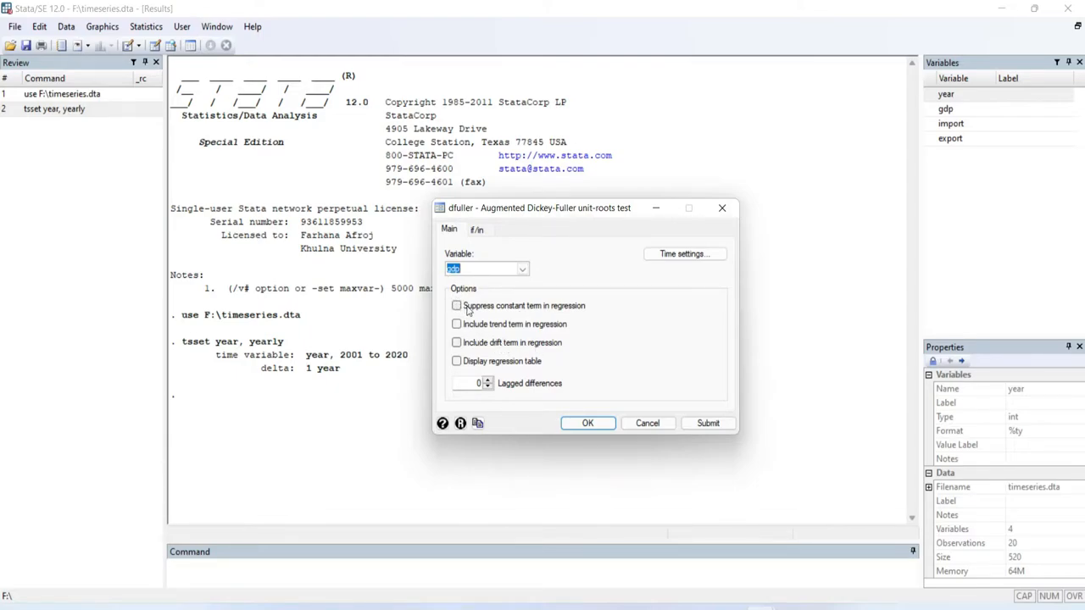
# Run the gdp Dickey-Fuller test with 1 lagged difference and the constant term suppressed.
pyautogui.click(480, 383)
pyautogui.click(470, 385)
pyautogui.click(456, 306)
pyautogui.click(702, 425)
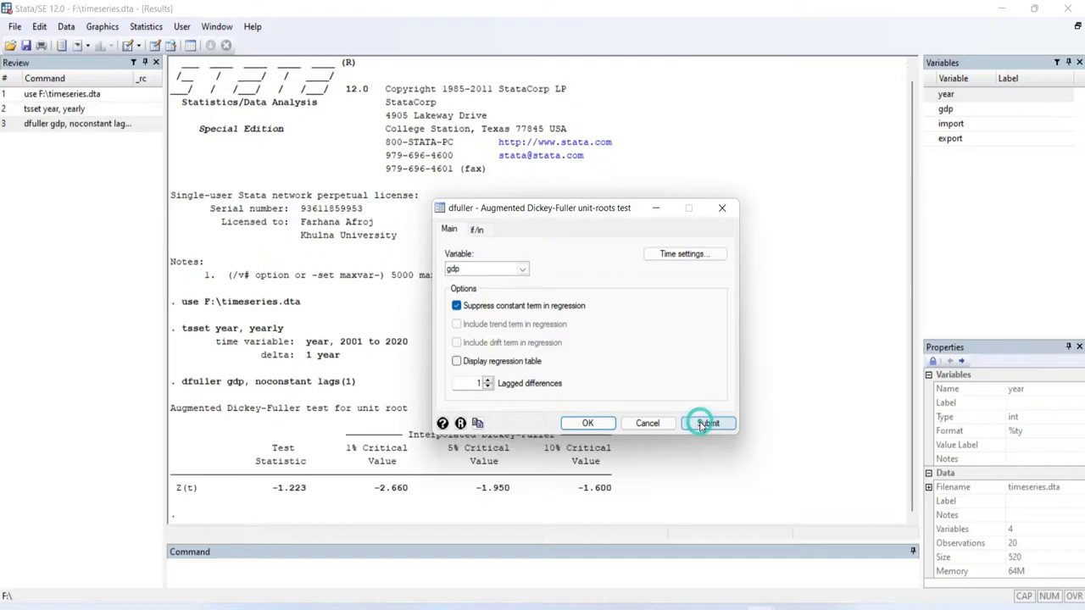
pyautogui.click(439, 501)
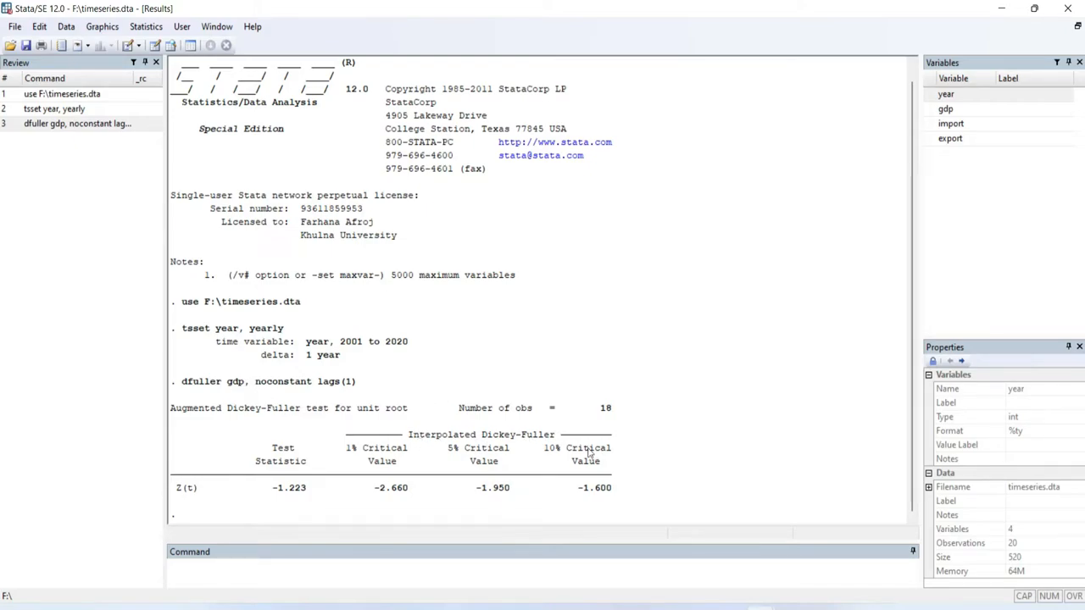
# Rerun the Augmented Dickey-Fuller test on gdp with a trend term instead of the suppressed constant, keeping 1 lag.
pyautogui.moveTo(763, 603)
pyautogui.click(805, 537)
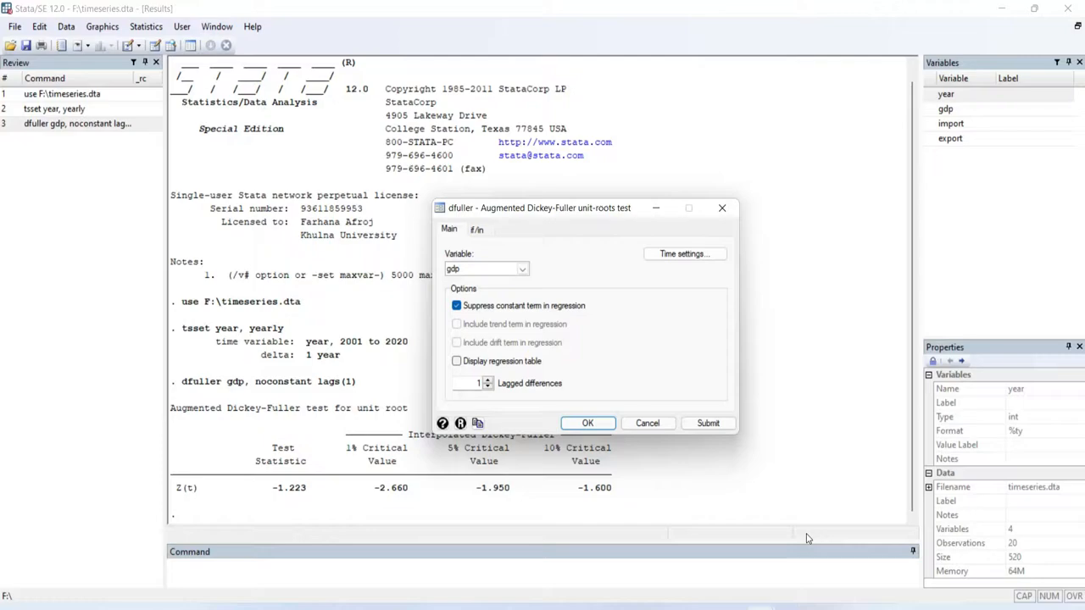
pyautogui.click(458, 309)
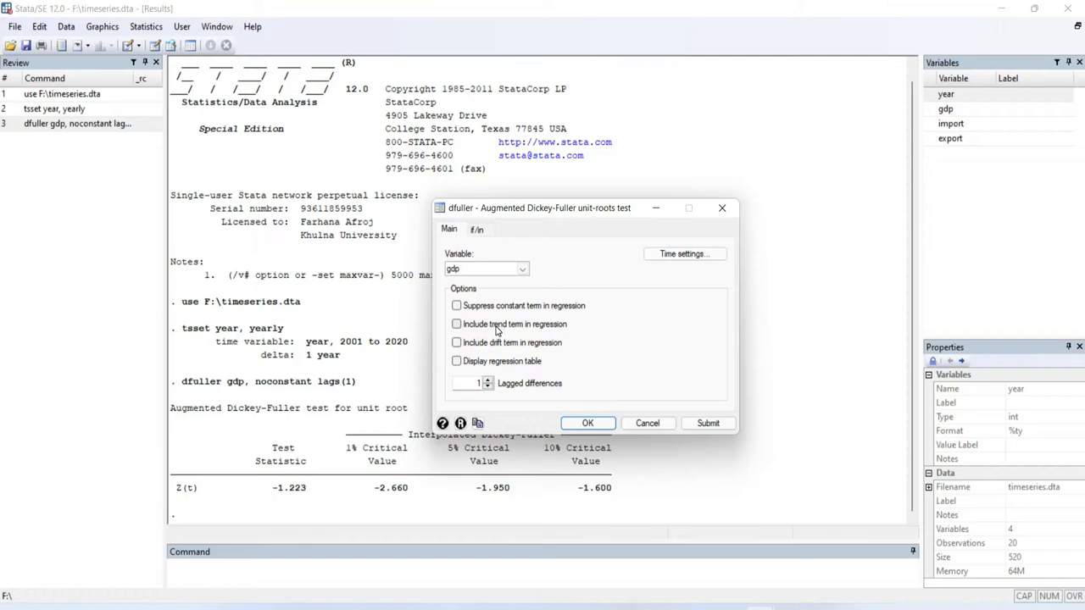
pyautogui.click(458, 325)
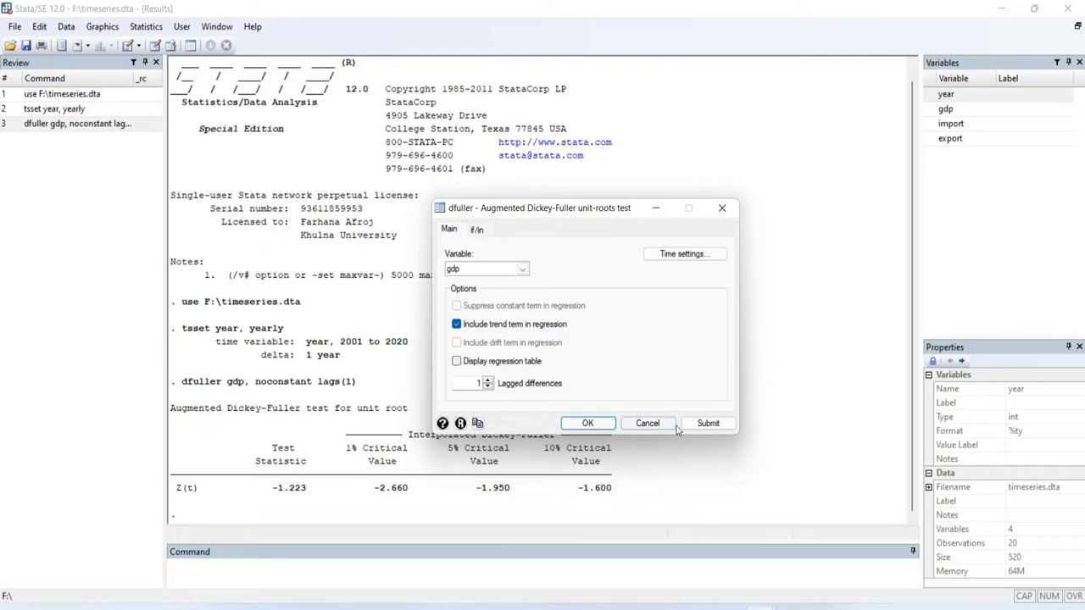
pyautogui.click(707, 423)
pyautogui.click(647, 423)
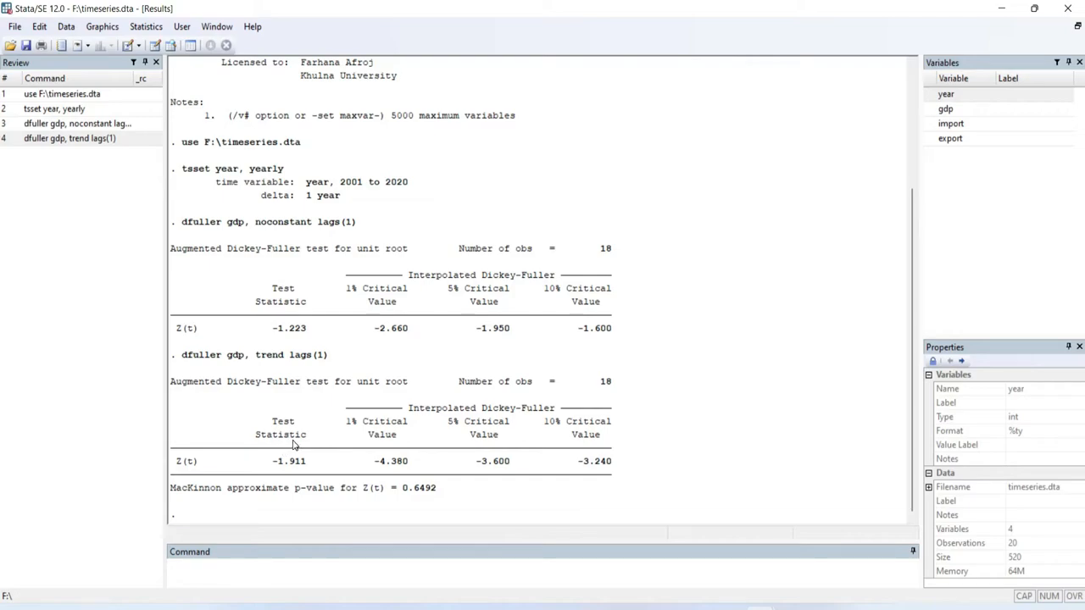
pyautogui.click(536, 218)
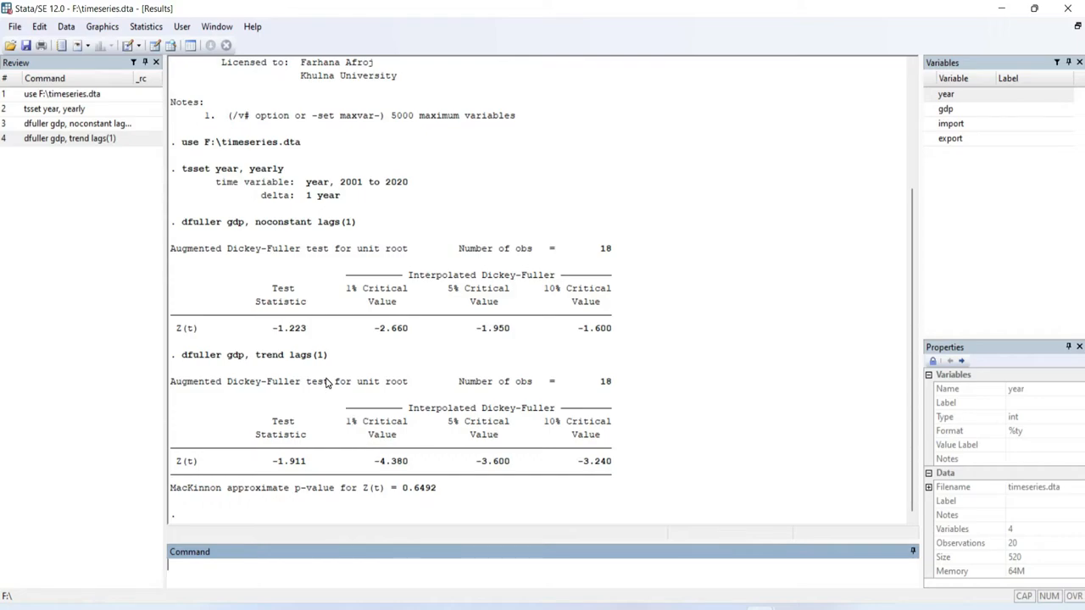
# Generate the first-difference variable with generate dgdp=d.gdp and check its values in the Data Editor.
pyautogui.click(729, 608)
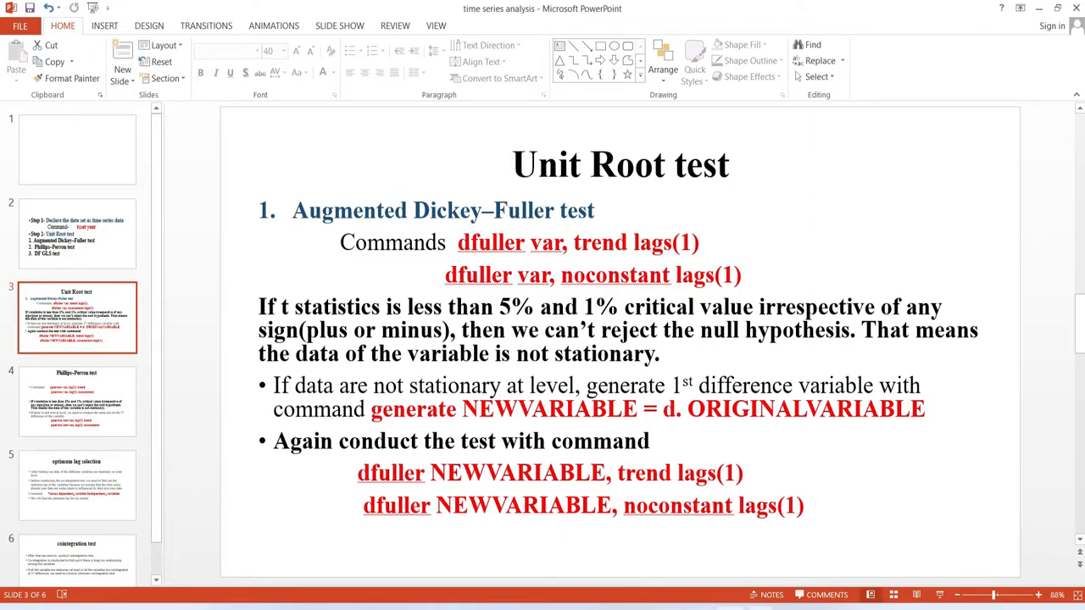
pyautogui.moveTo(760, 608)
pyautogui.click(692, 537)
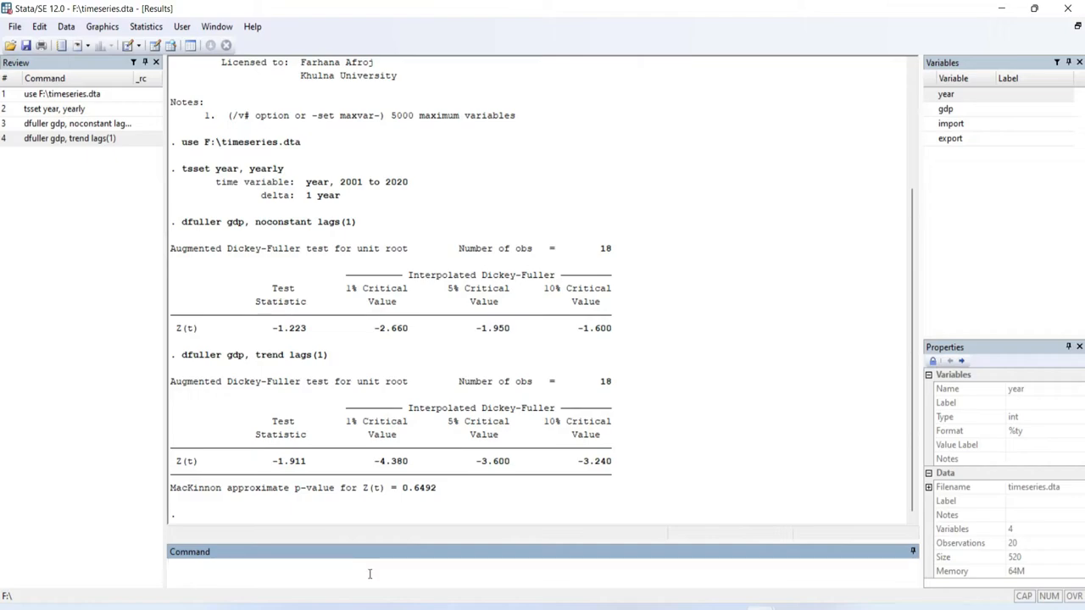
pyautogui.write('generate dgdp=d.gdp')
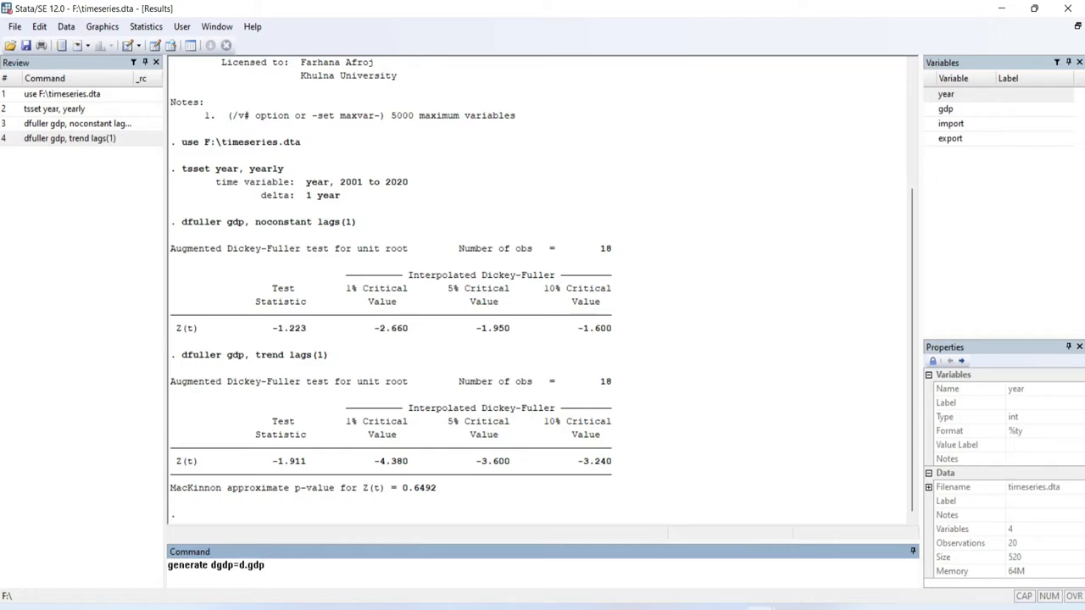
pyautogui.press('Return')
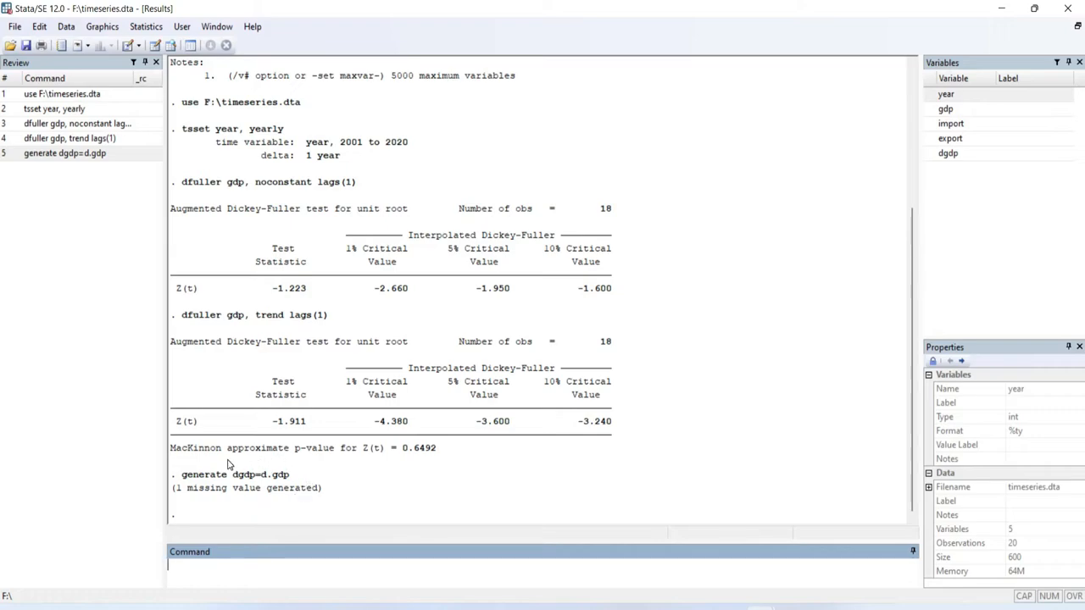
pyautogui.click(154, 45)
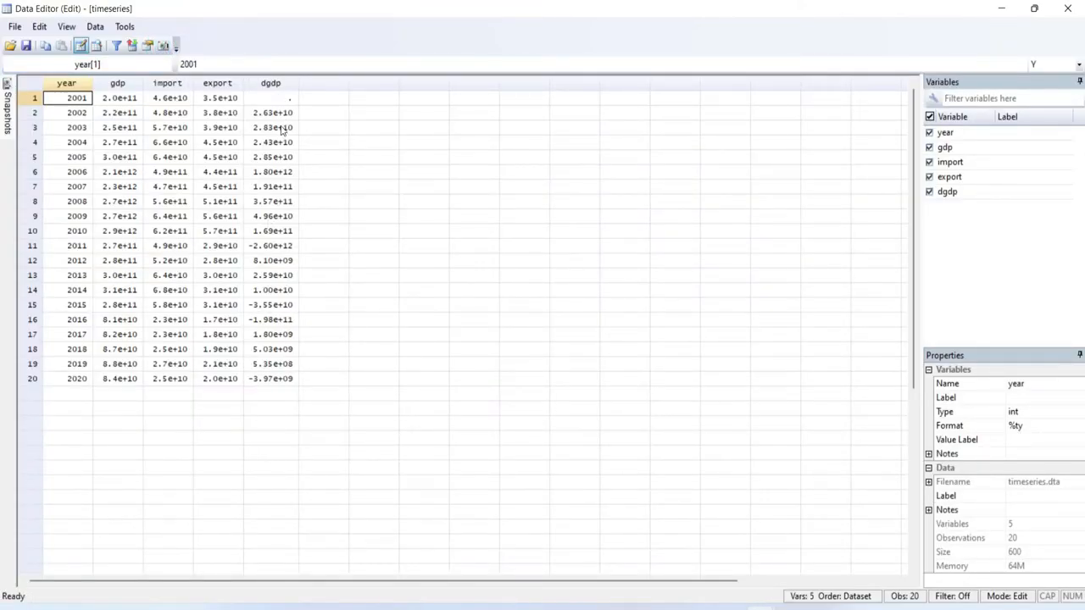
pyautogui.click(1068, 9)
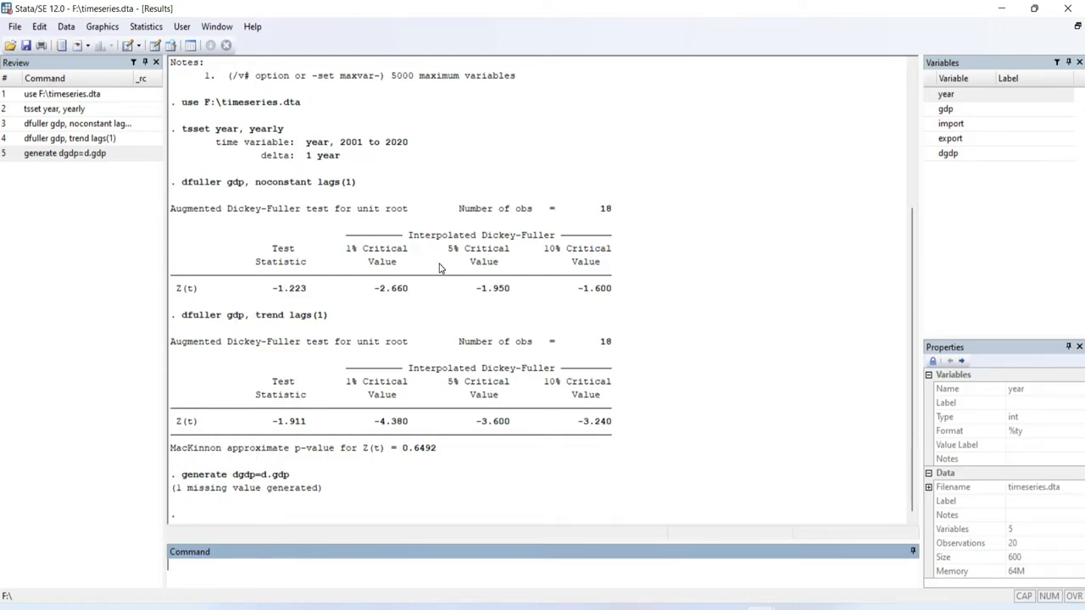
# Run the Augmented Dickey-Fuller test on dgdp with the constant suppressed, no trend term and 1 lagged difference.
pyautogui.click(823, 559)
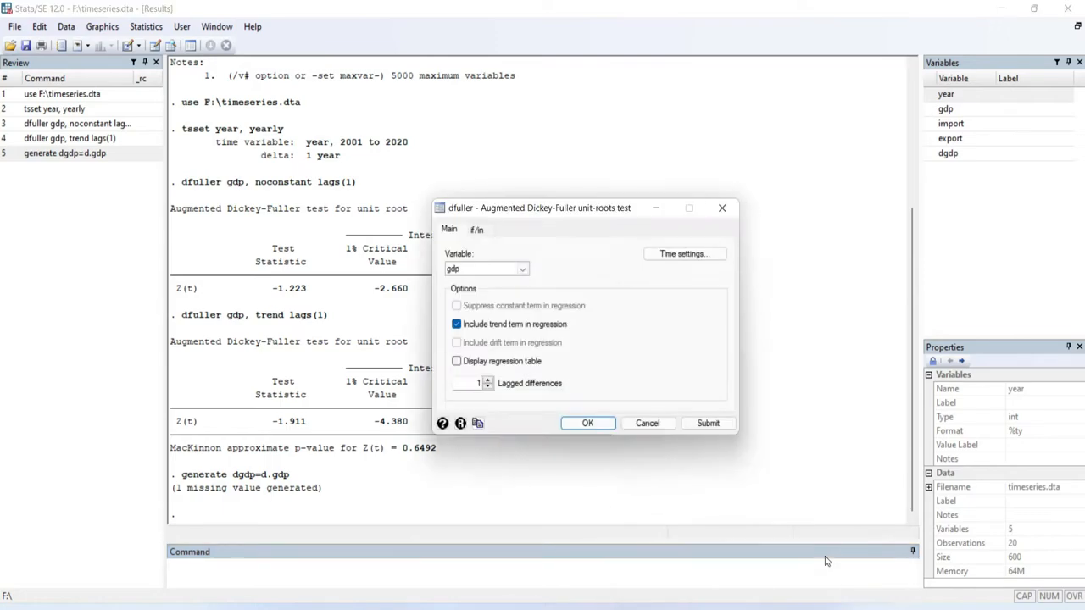
pyautogui.moveTo(627, 208); pyautogui.dragTo(593, 165)
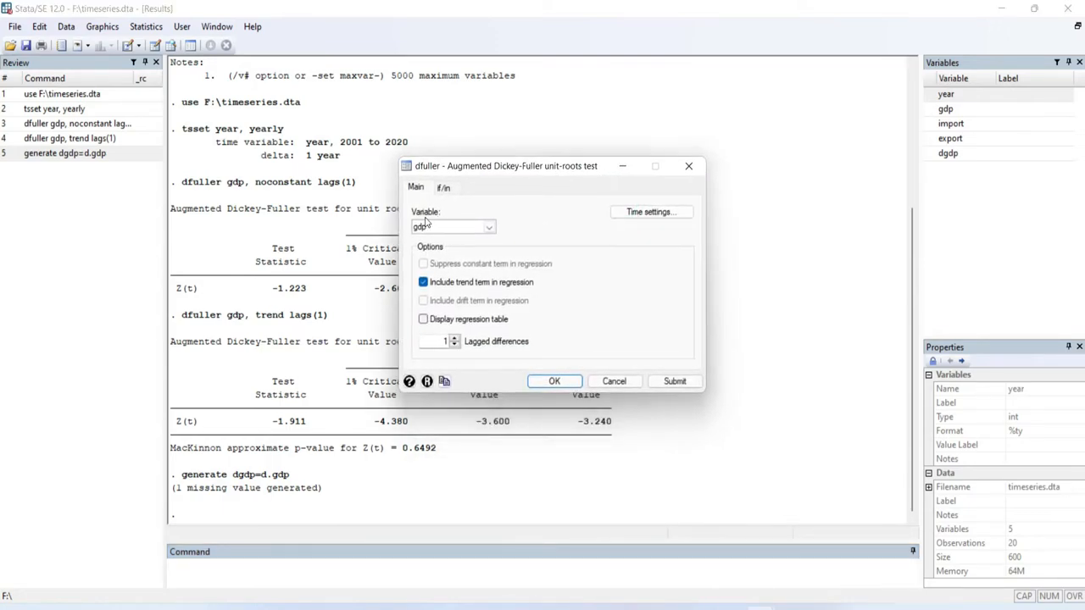
pyautogui.click(489, 227)
pyautogui.click(433, 279)
pyautogui.click(423, 283)
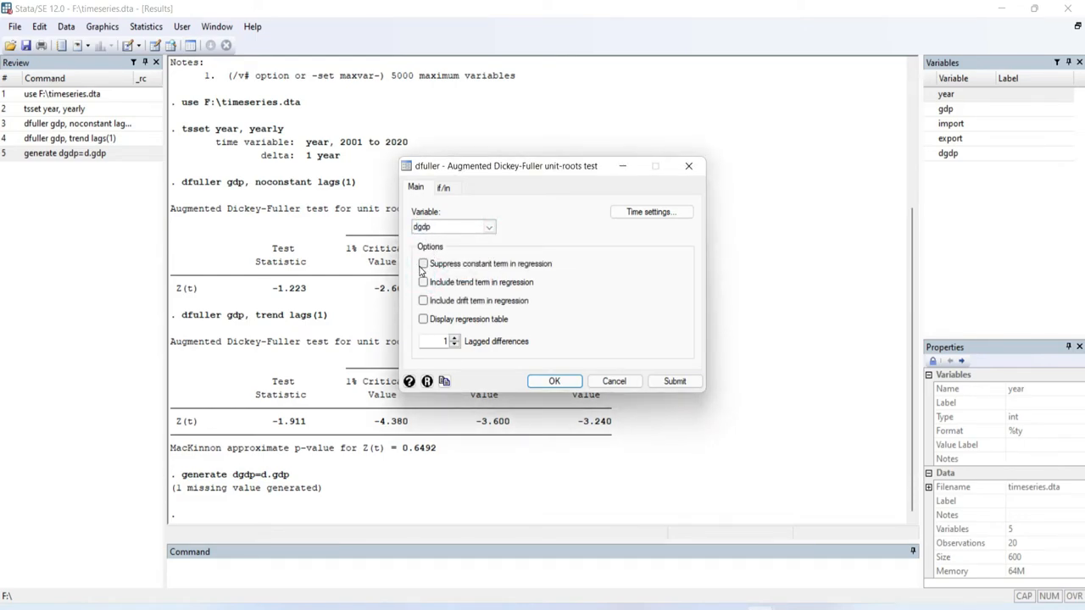
pyautogui.click(424, 264)
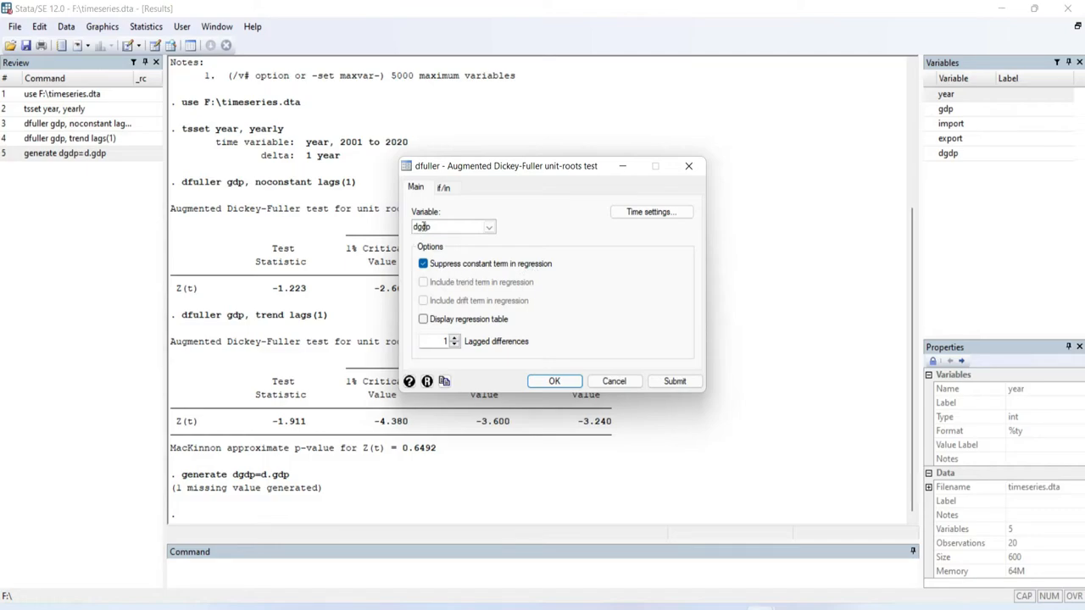
pyautogui.click(672, 382)
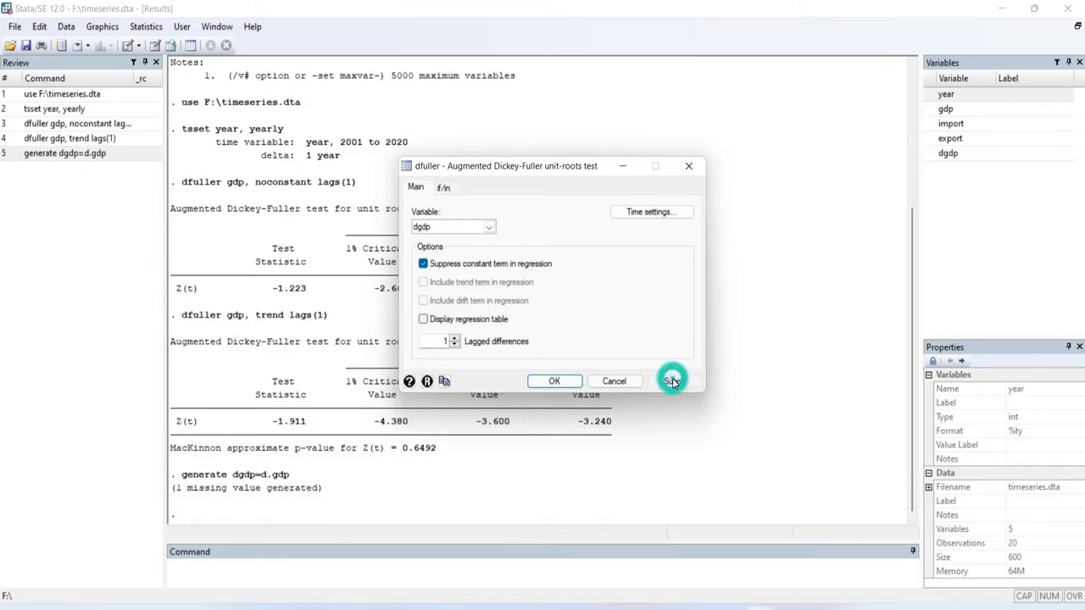
pyautogui.click(672, 382)
pyautogui.click(473, 503)
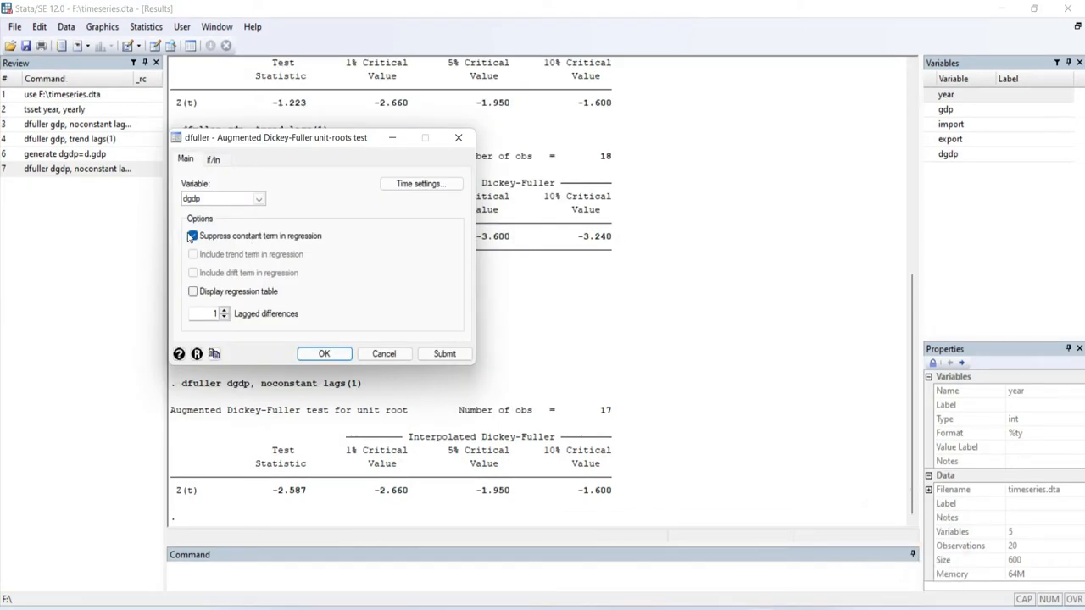
# Turn off constant suppression for the dgdp test and view the Phillips–Perron test slide in PowerPoint.
pyautogui.click(192, 236)
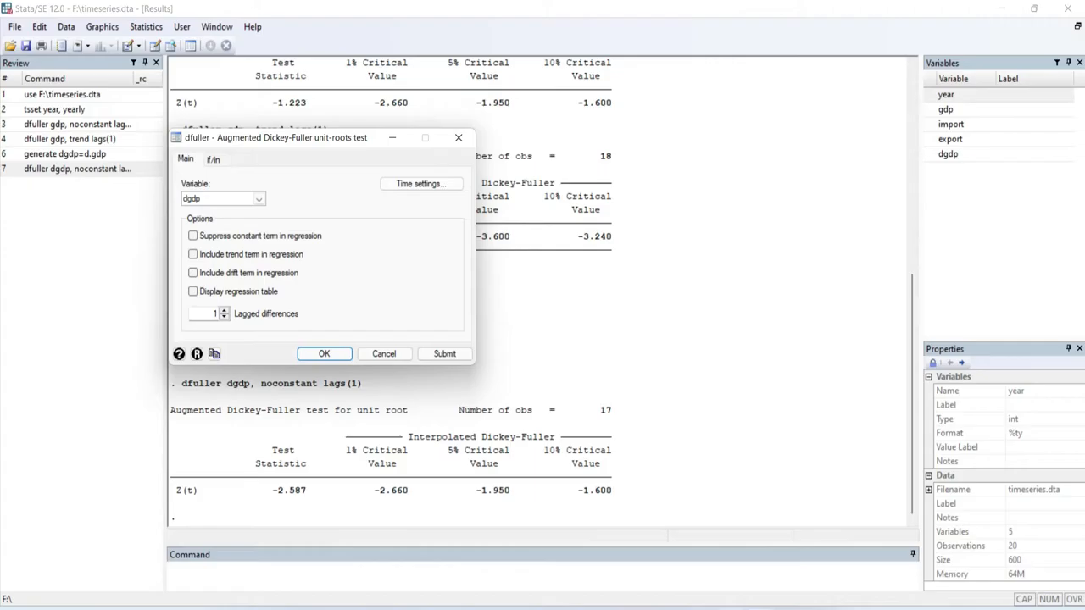
pyautogui.hotkey('alt', 'Tab')
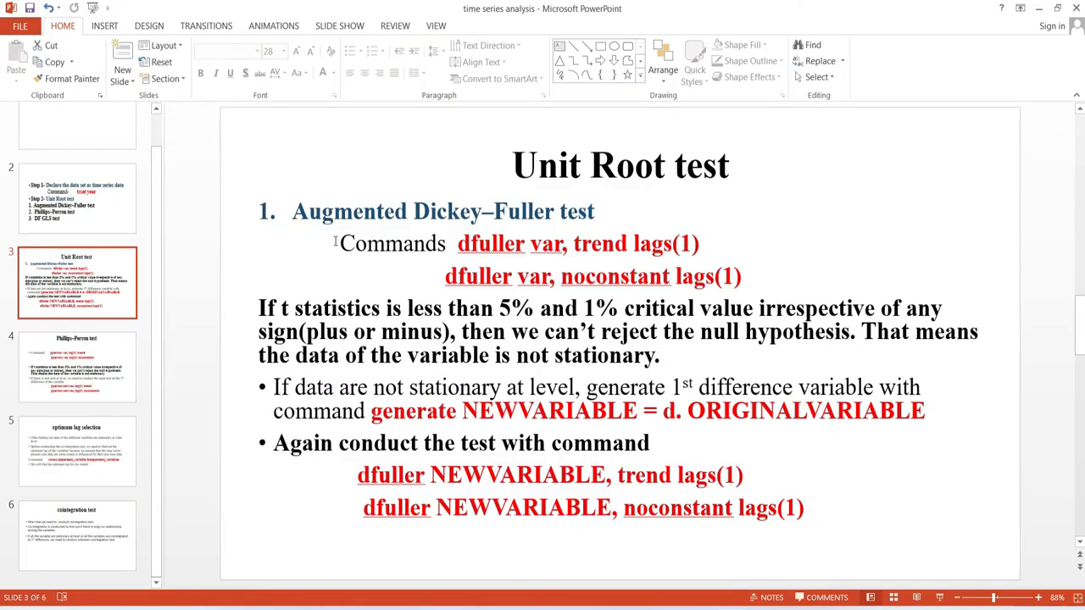
pyautogui.click(75, 345)
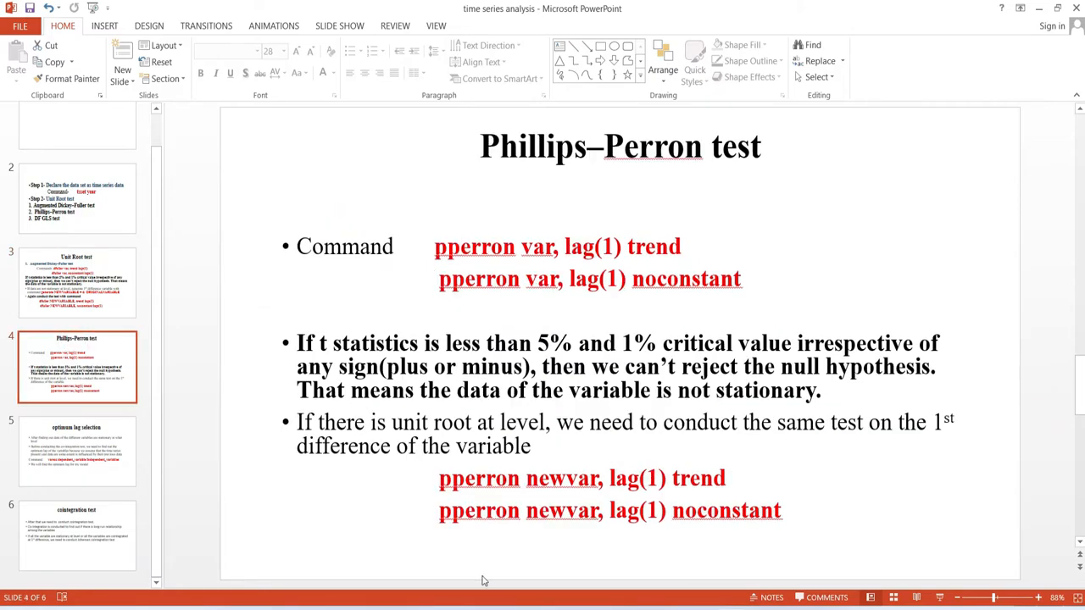
# Switch back to Stata and open the Phillips-Perron unit-root test for time series.
pyautogui.click(702, 556)
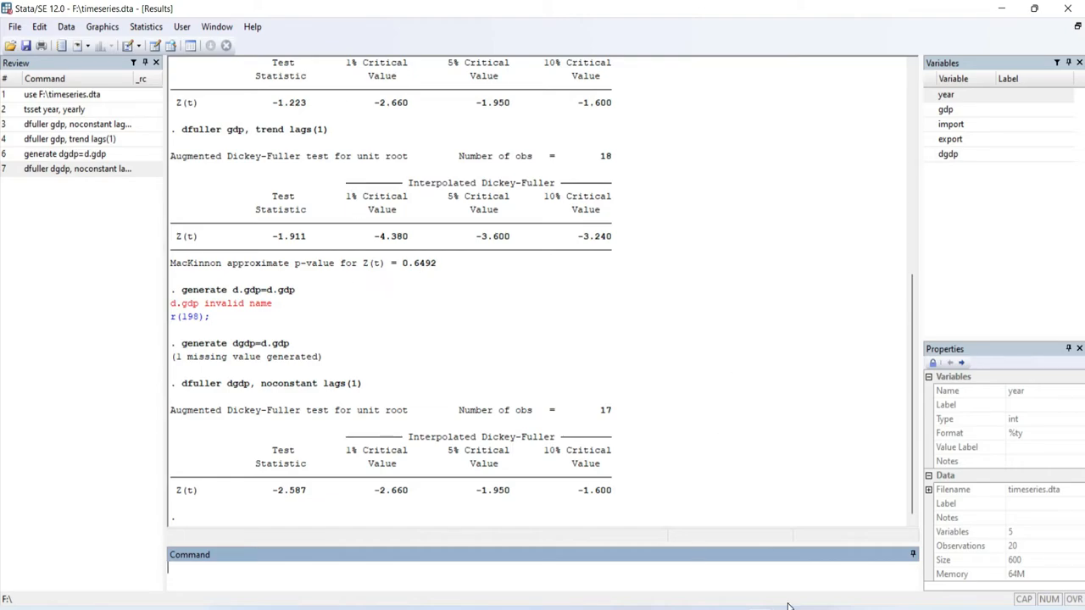
pyautogui.moveTo(786, 607)
pyautogui.click(839, 543)
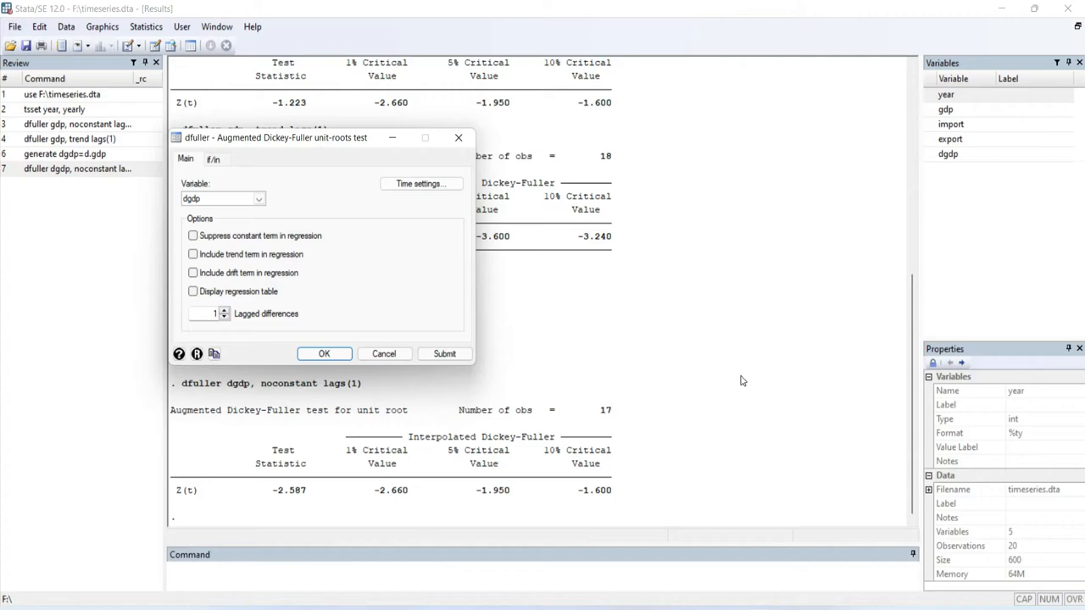
pyautogui.click(146, 26)
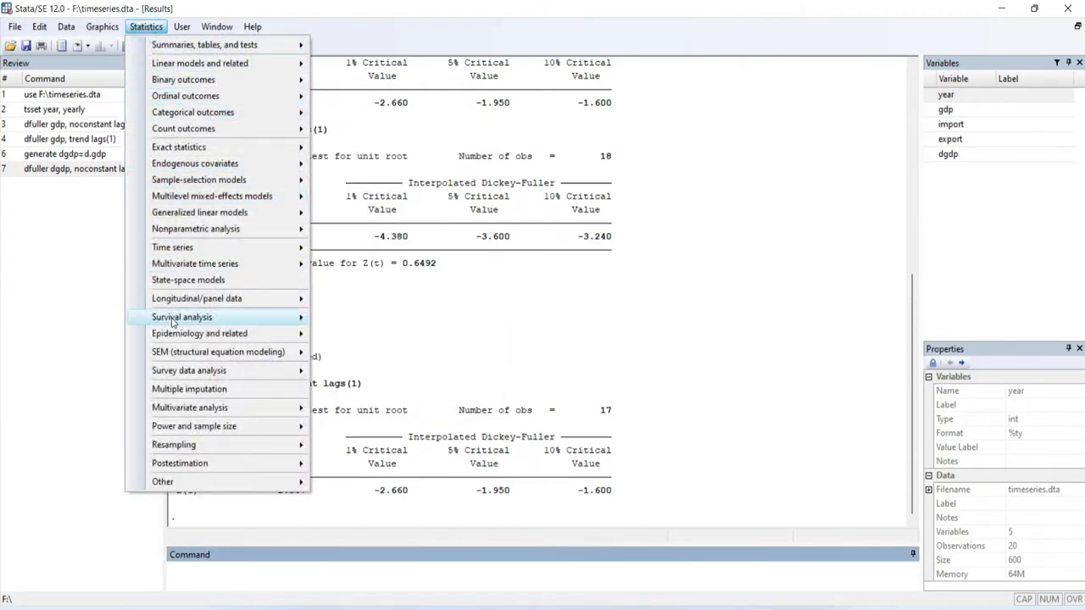
pyautogui.moveTo(193, 251)
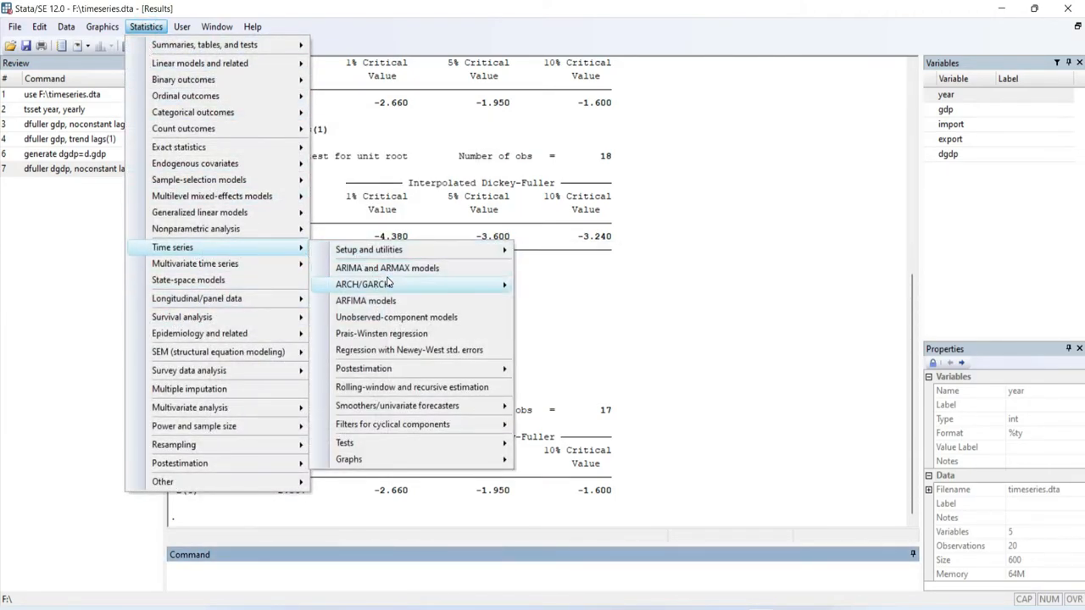
pyautogui.moveTo(398, 445)
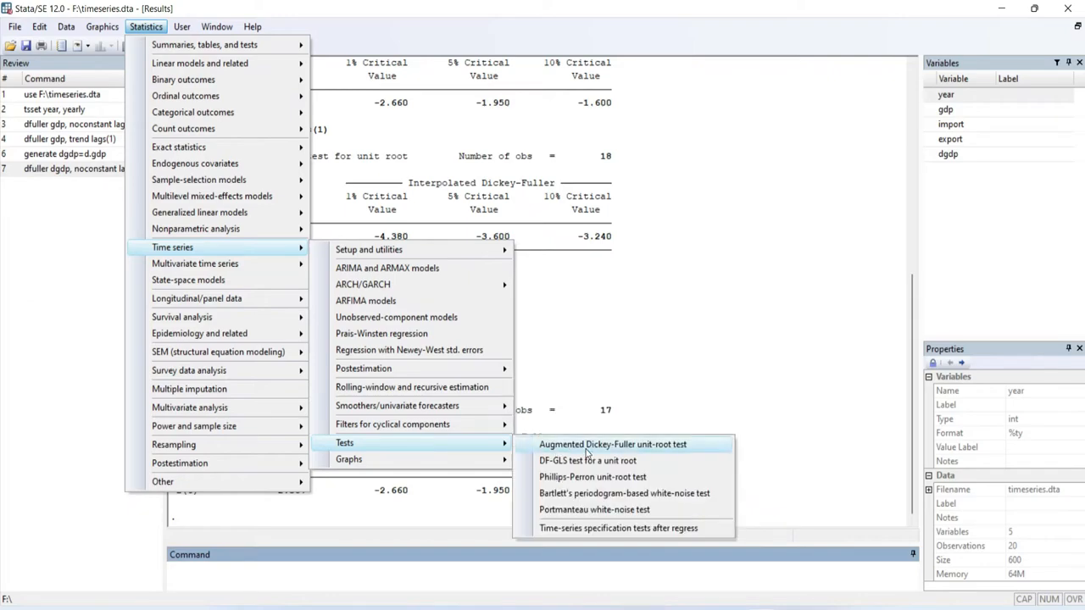
pyautogui.click(591, 478)
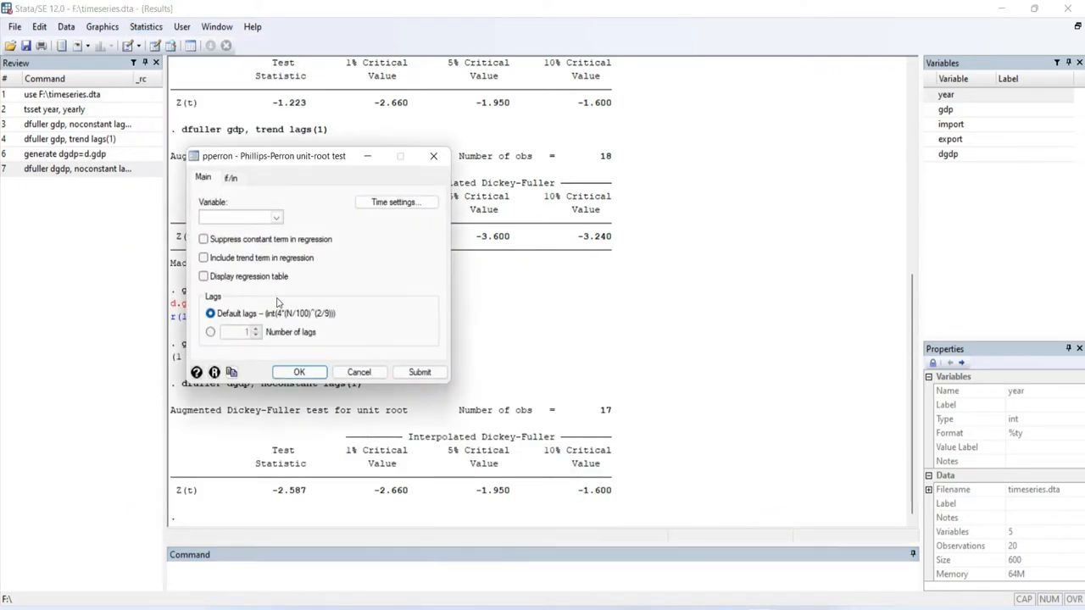
# Run the Phillips-Perron test on gdp with the constant term suppressed and the number of lags specified as 1.
pyautogui.click(274, 220)
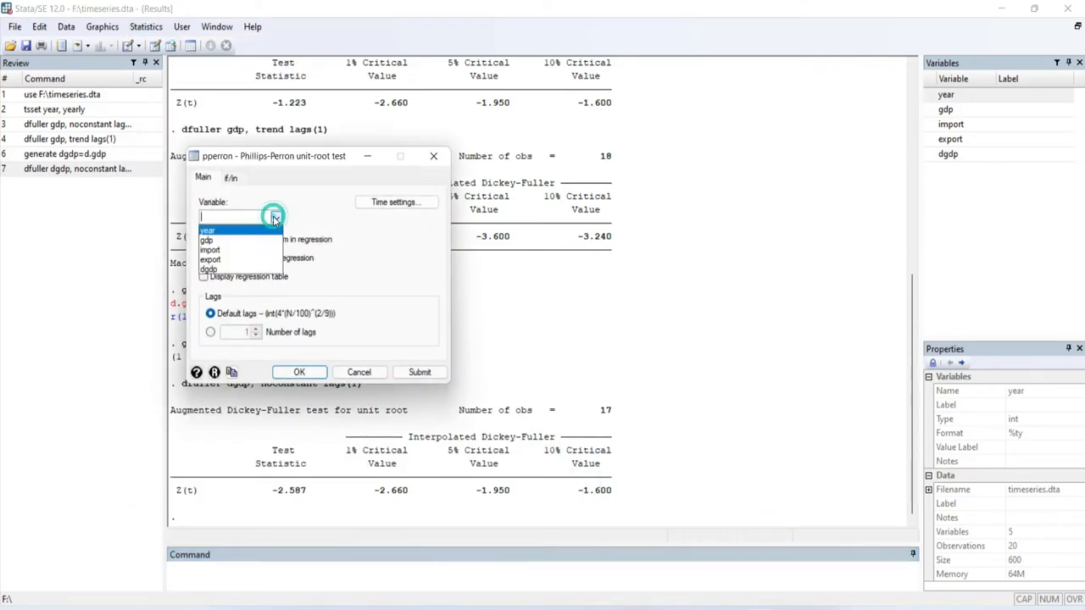
pyautogui.click(218, 242)
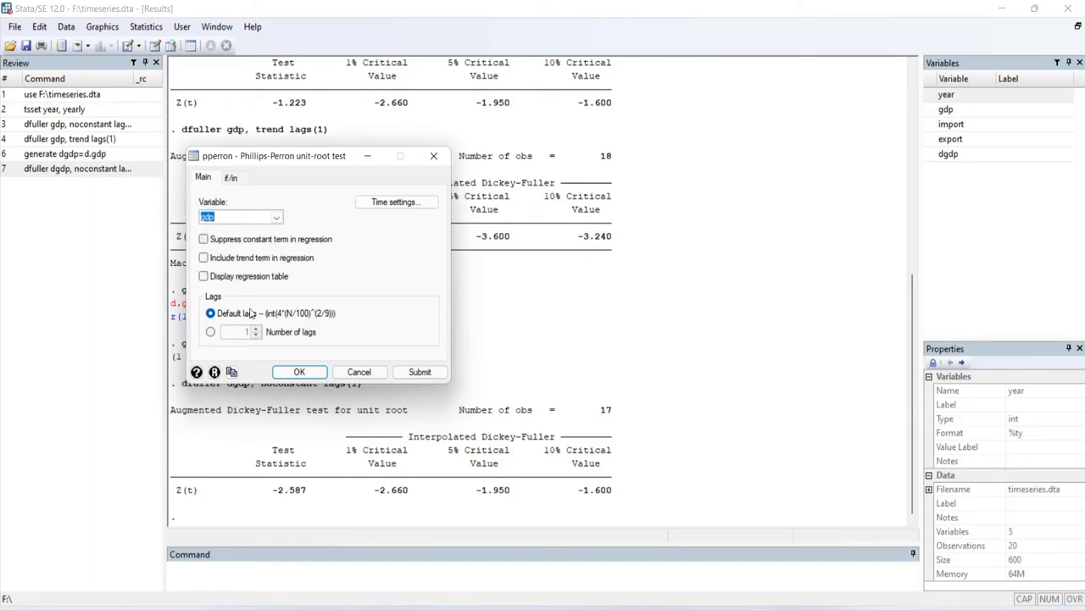
pyautogui.click(210, 333)
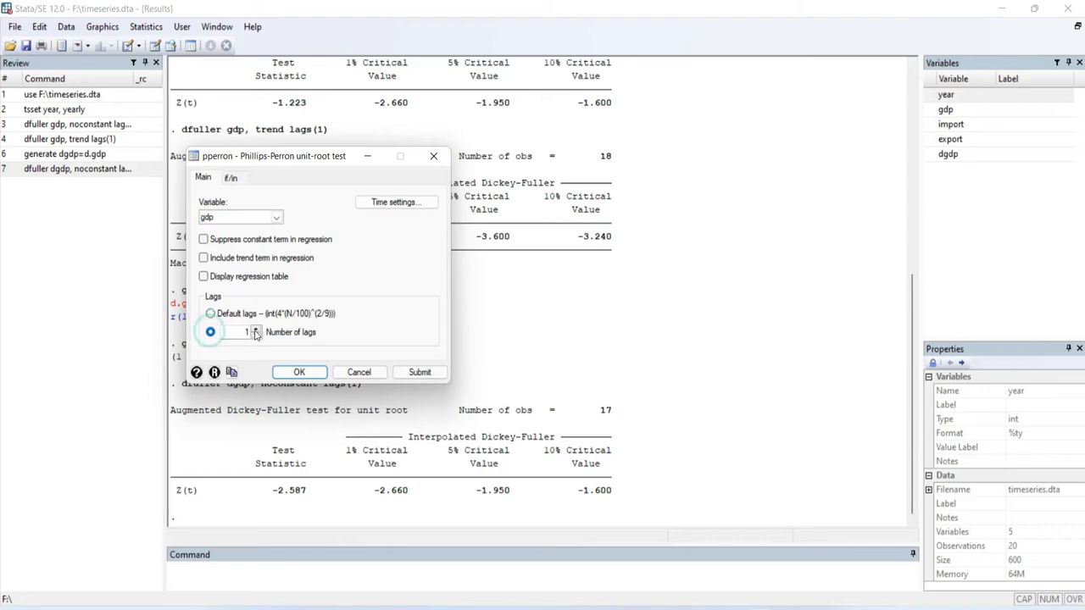
pyautogui.click(204, 239)
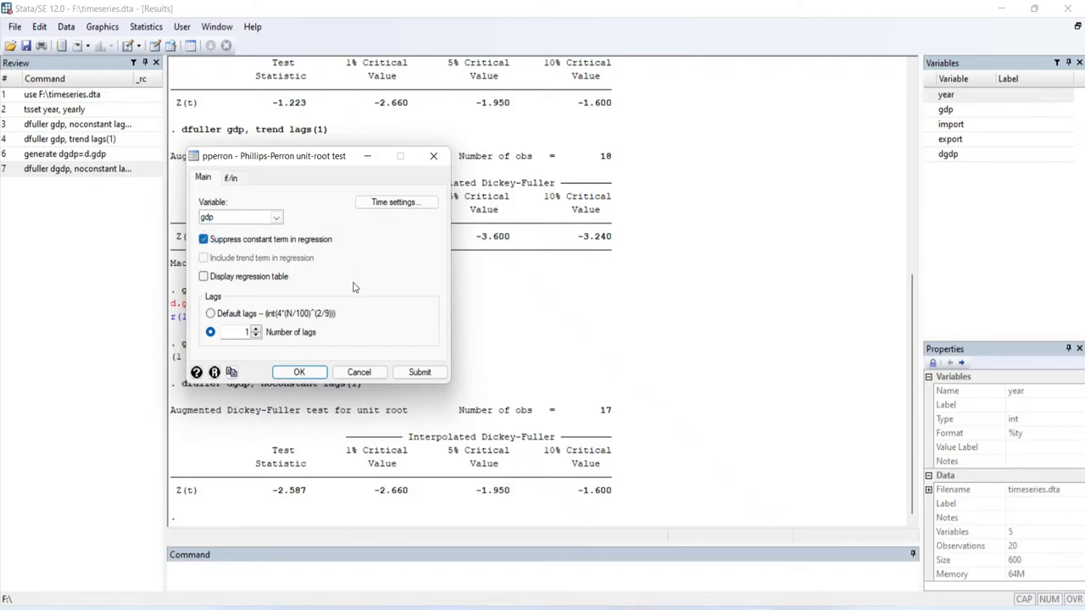
pyautogui.click(413, 374)
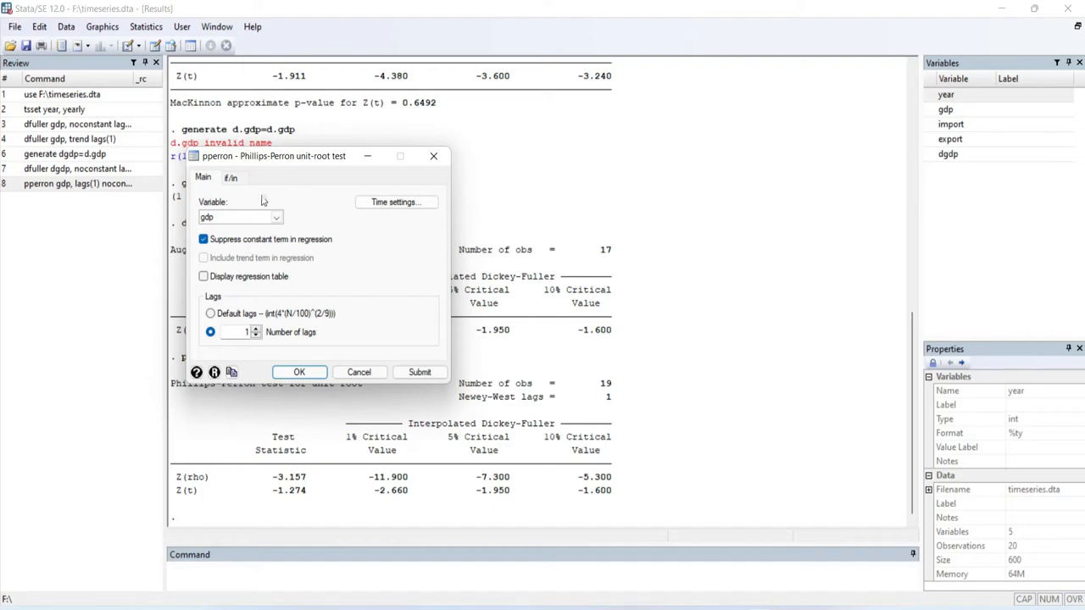
# Rerun the Phillips-Perron test on gdp with a trend term instead of the suppressed constant and bring the results into view.
pyautogui.click(204, 240)
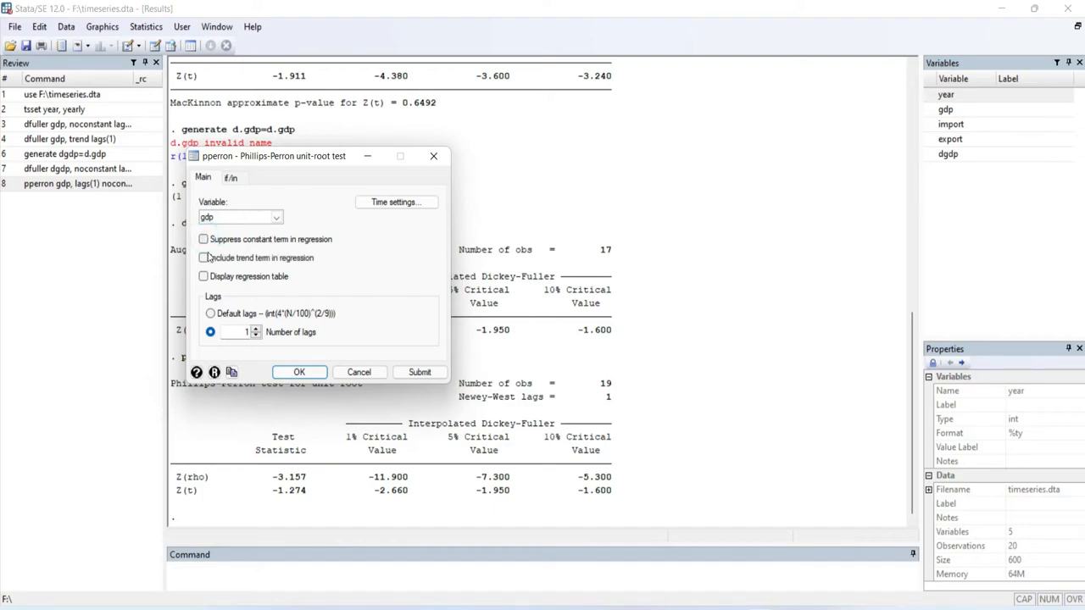
pyautogui.click(205, 259)
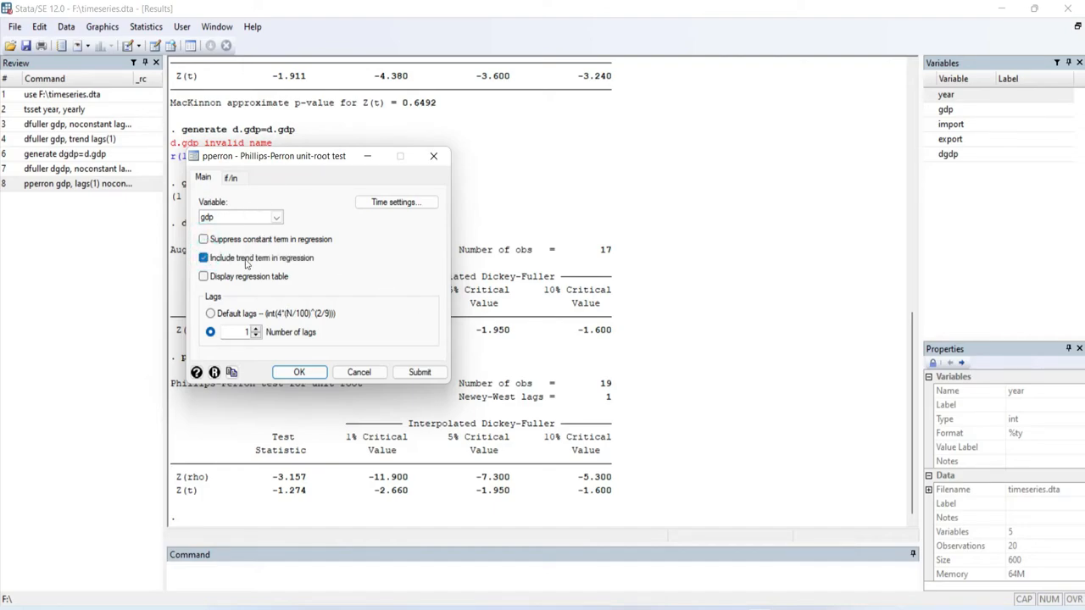
pyautogui.click(404, 374)
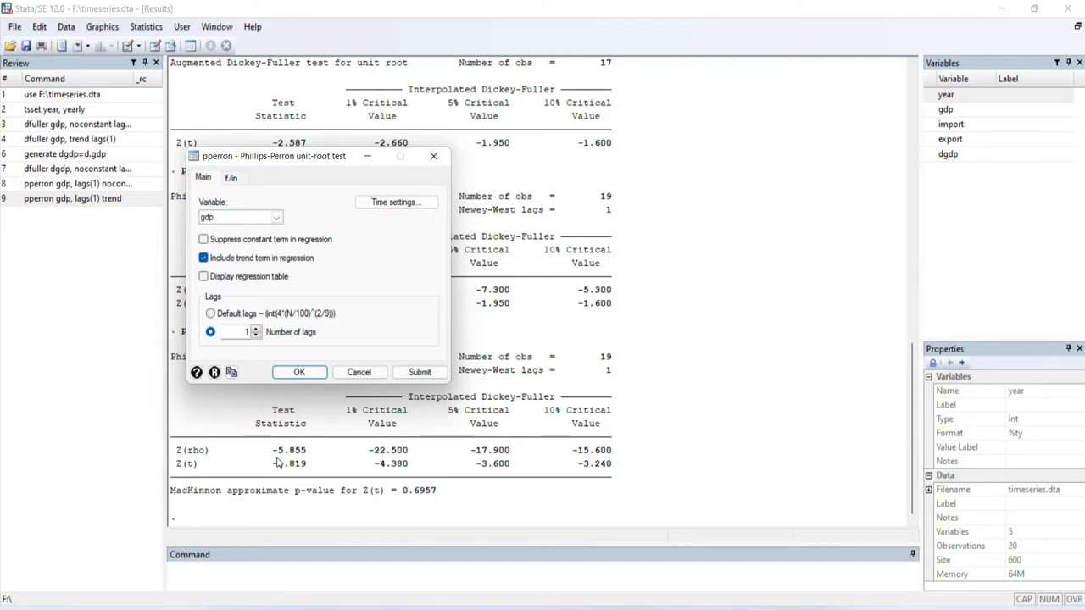
pyautogui.moveTo(474, 427); pyautogui.dragTo(500, 455)
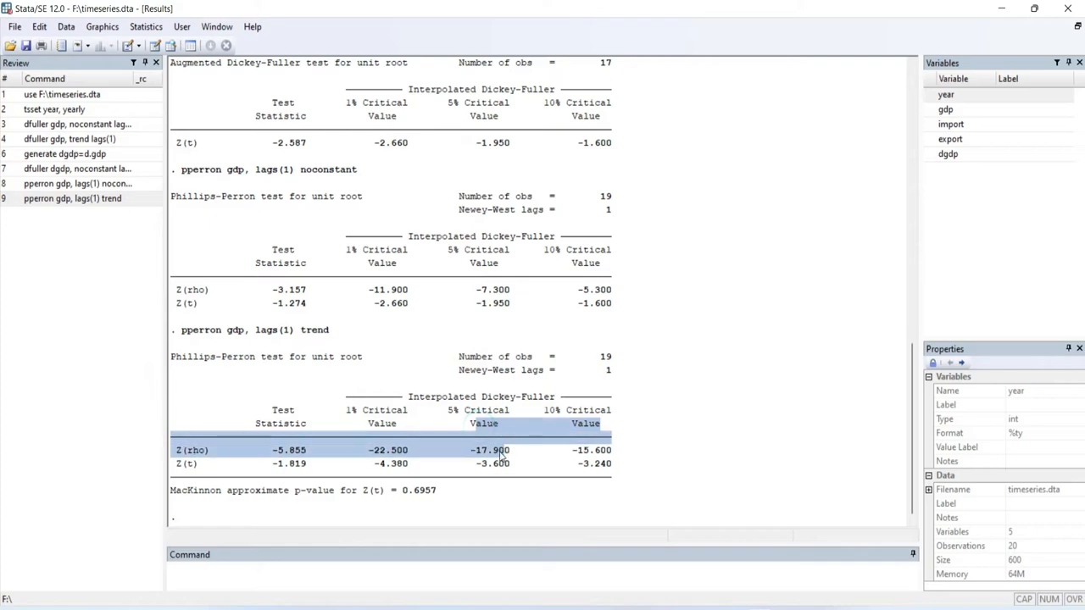
# Run the Phillips-Perron test on dgdp with the constant term suppressed and 1 lag.
pyautogui.moveTo(760, 606)
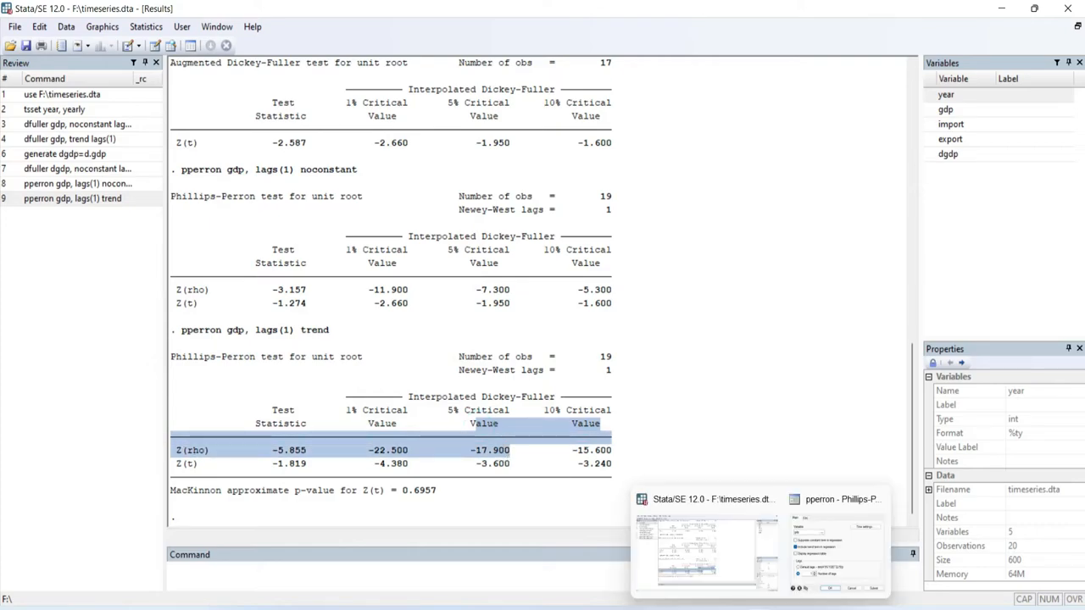
pyautogui.click(816, 547)
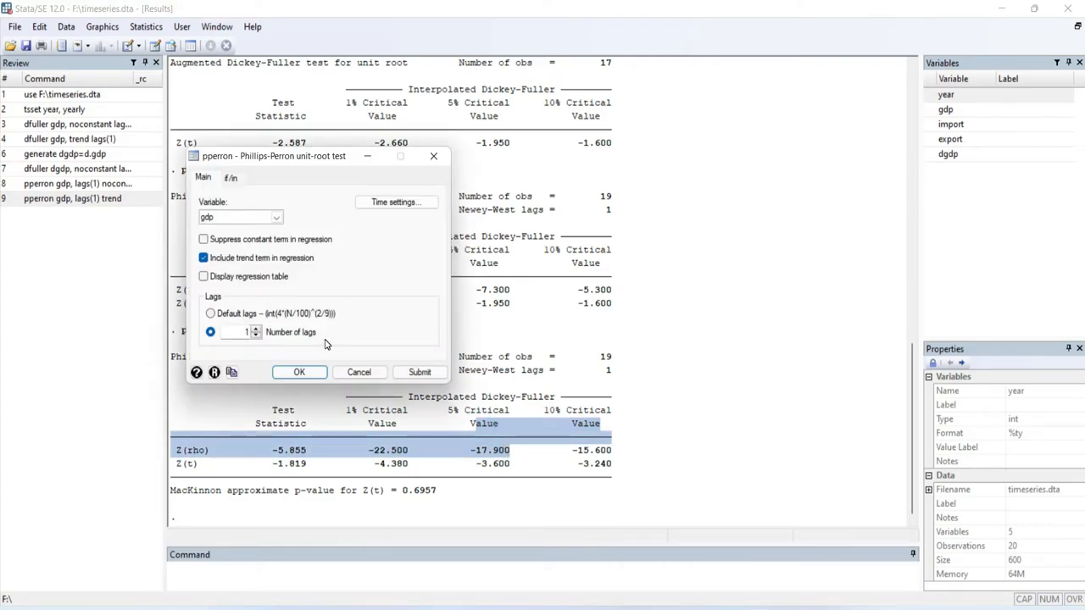
pyautogui.click(277, 217)
pyautogui.click(232, 271)
pyautogui.click(204, 240)
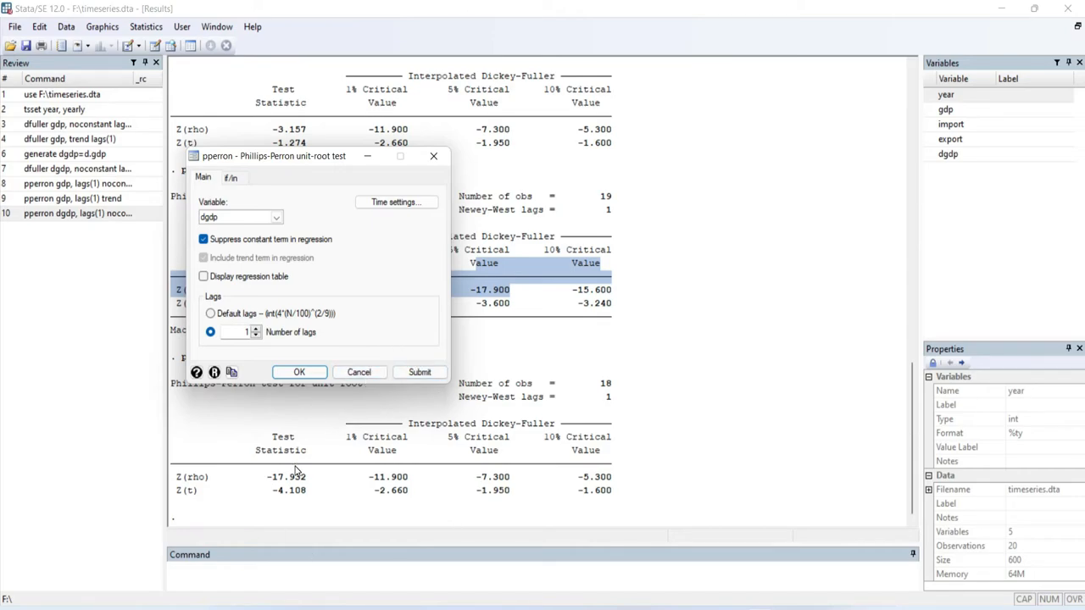
# Rerun the Phillips-Perron test on dgdp with a trend term instead of the suppressed constant, keeping 1 lag.
pyautogui.click(203, 240)
pyautogui.click(204, 257)
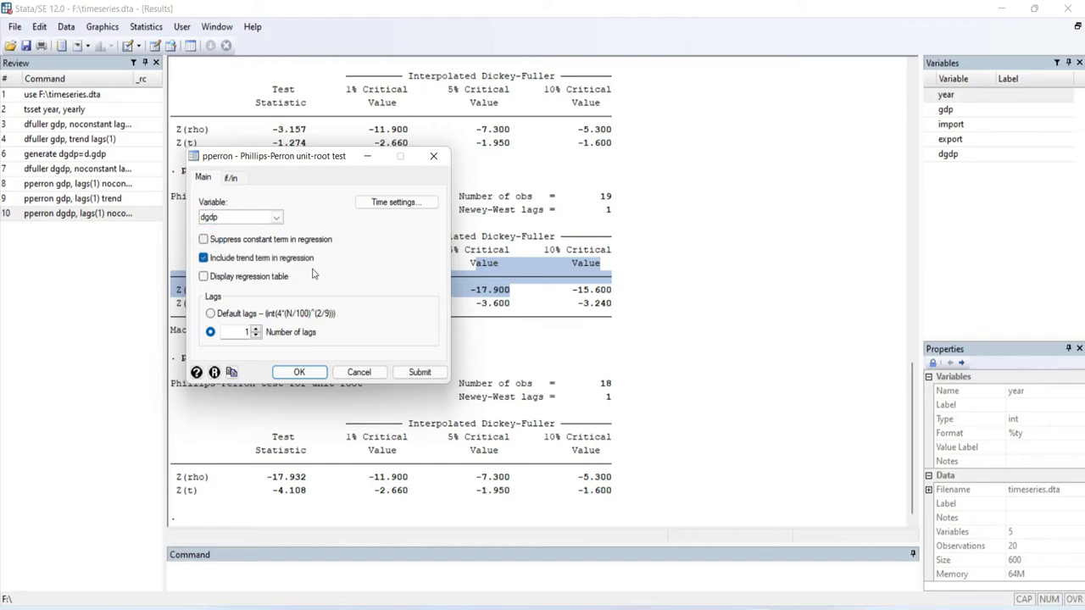
pyautogui.click(414, 374)
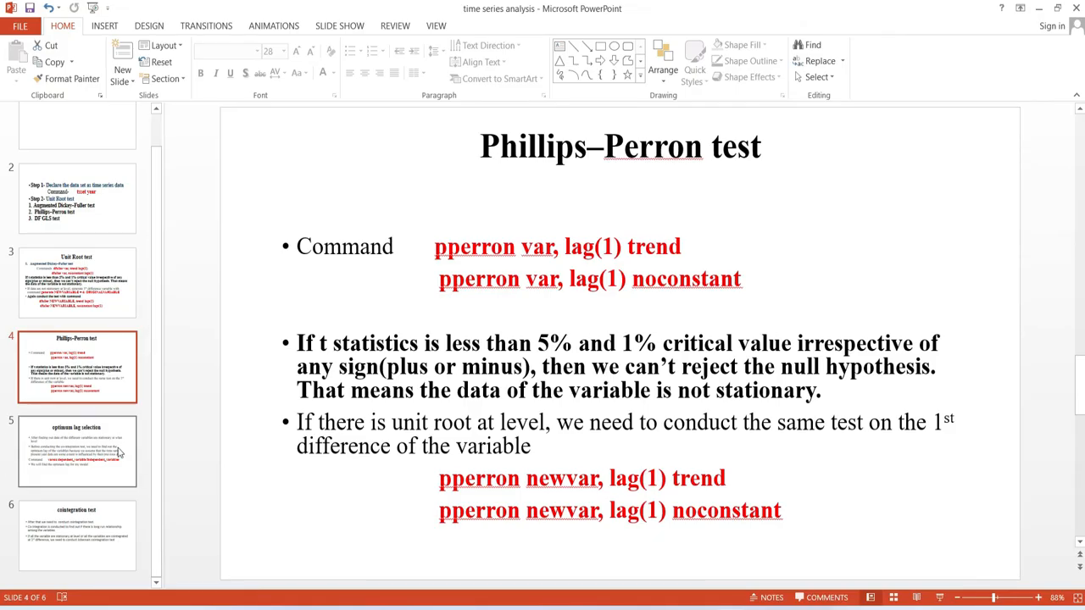
# View the optimum lag selection slide full screen in PowerPoint, then leave the slide show.
pyautogui.click(107, 452)
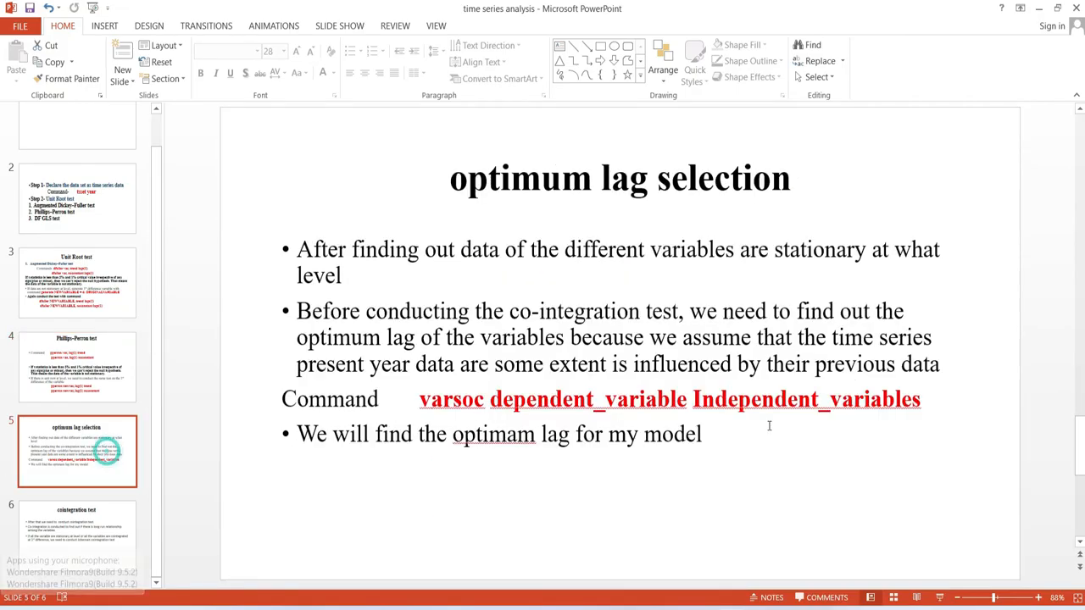
pyautogui.click(939, 597)
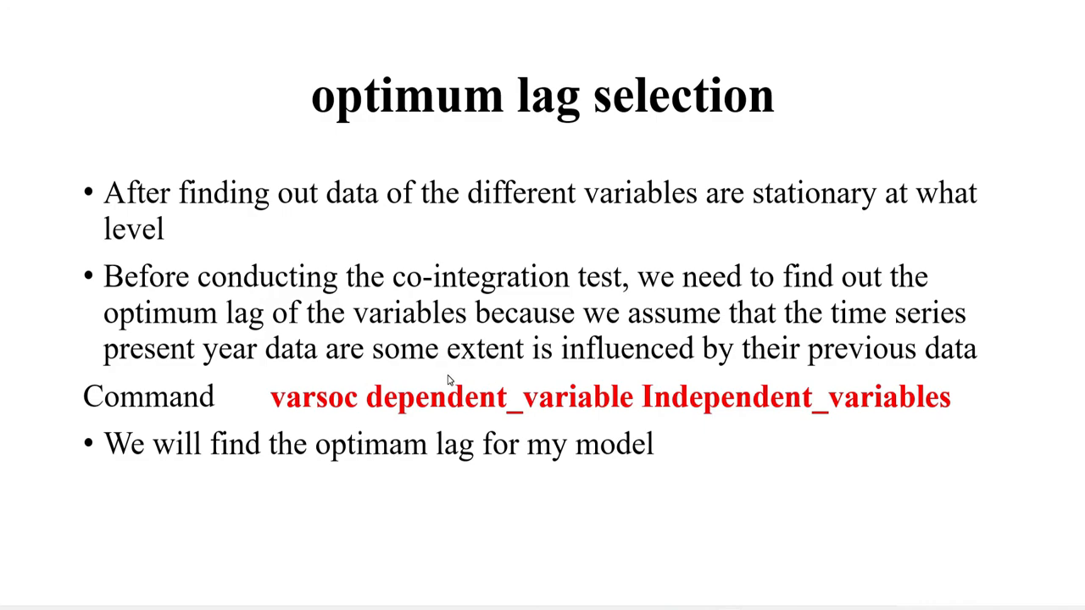
pyautogui.press('Escape')
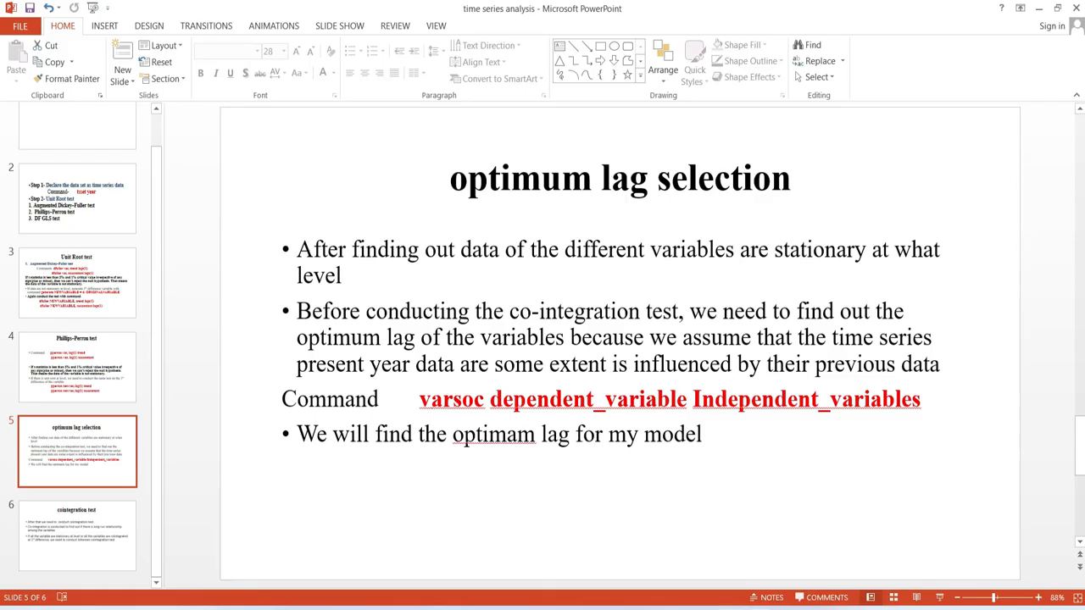
# Switch to Stata and run varsoc gdp import export to obtain the lag selection-order criteria.
pyautogui.click(689, 558)
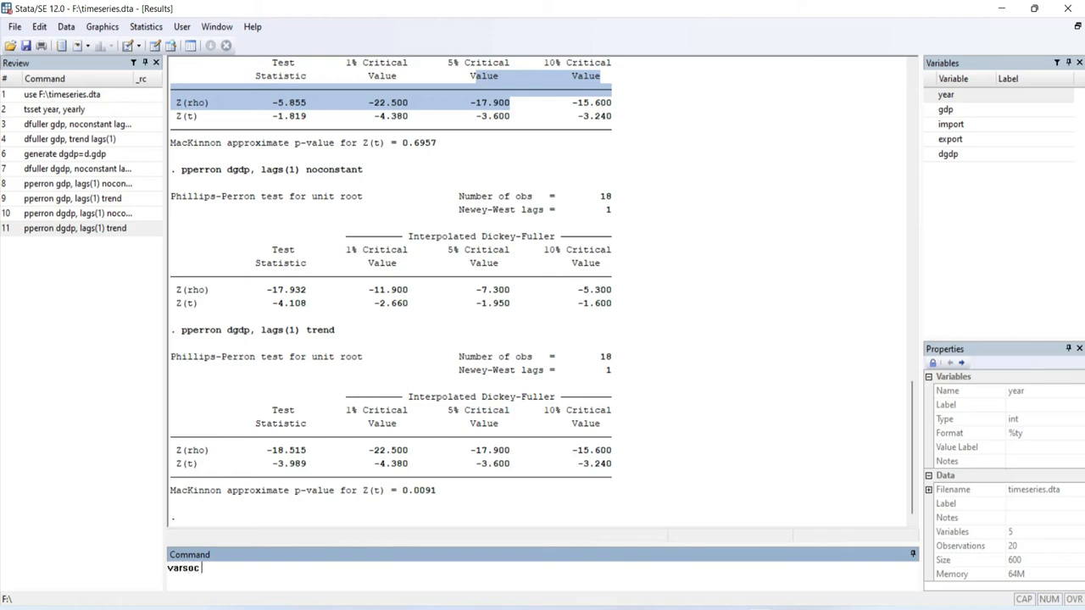
pyautogui.click(946, 110)
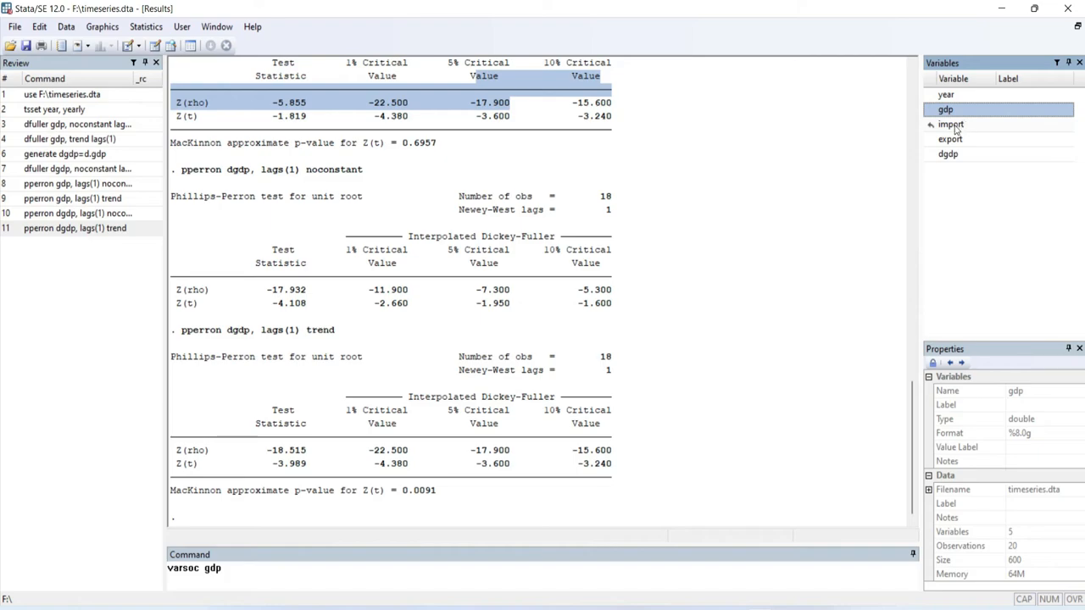
pyautogui.click(951, 127)
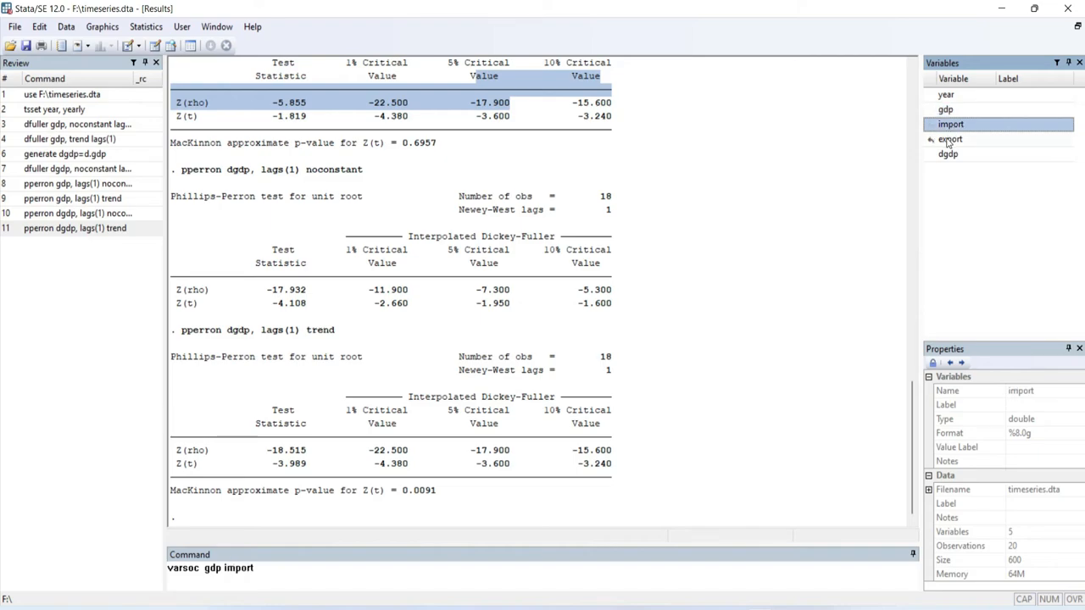
pyautogui.click(947, 142)
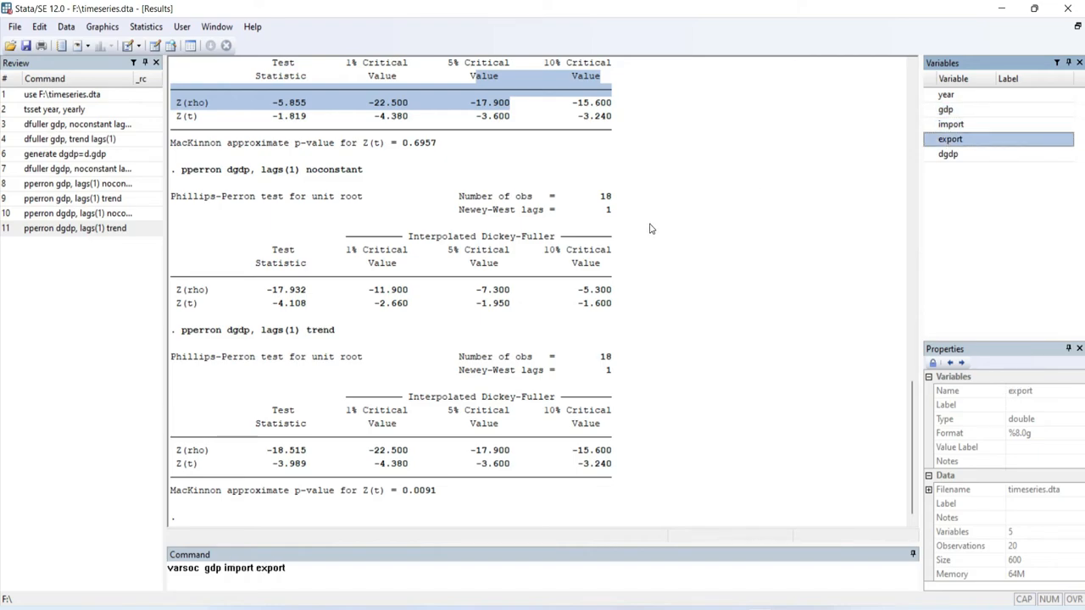
pyautogui.press('Return')
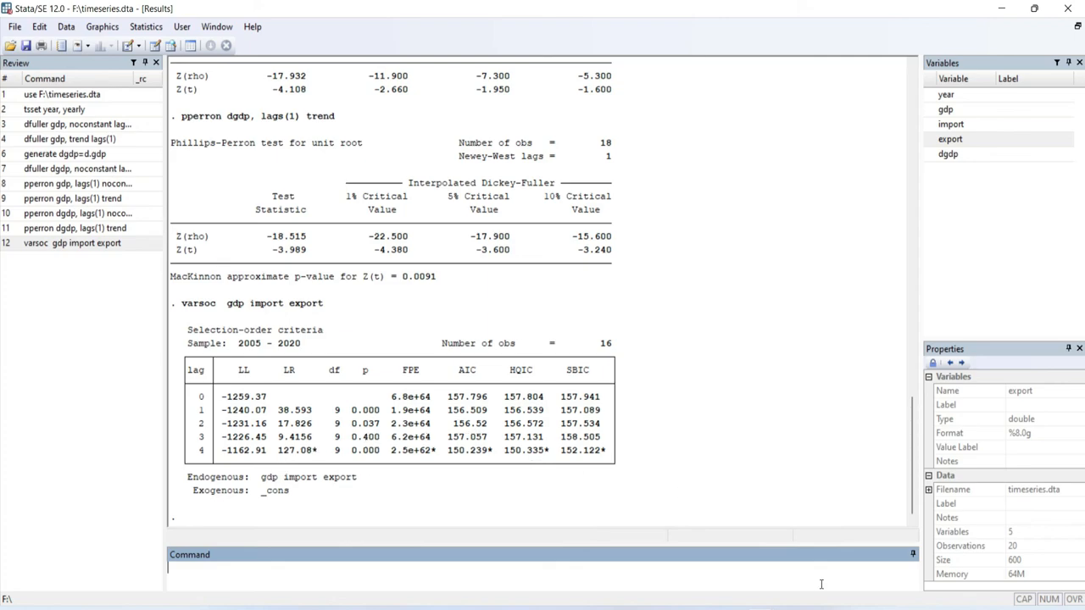
# Switch to PowerPoint and view the cointegration test slide.
pyautogui.click(761, 609)
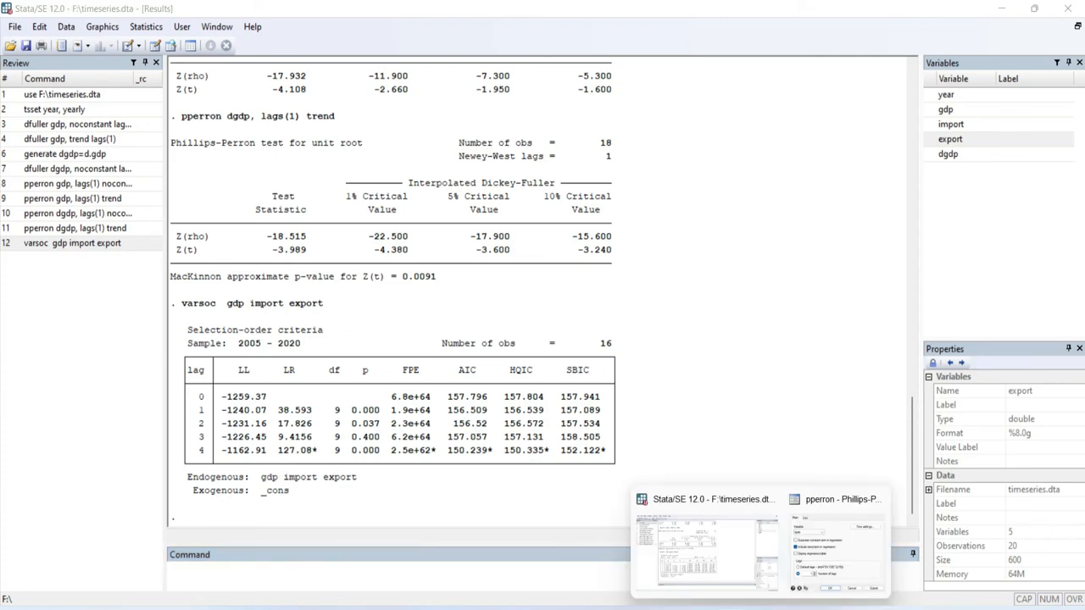
pyautogui.click(736, 608)
pyautogui.click(71, 511)
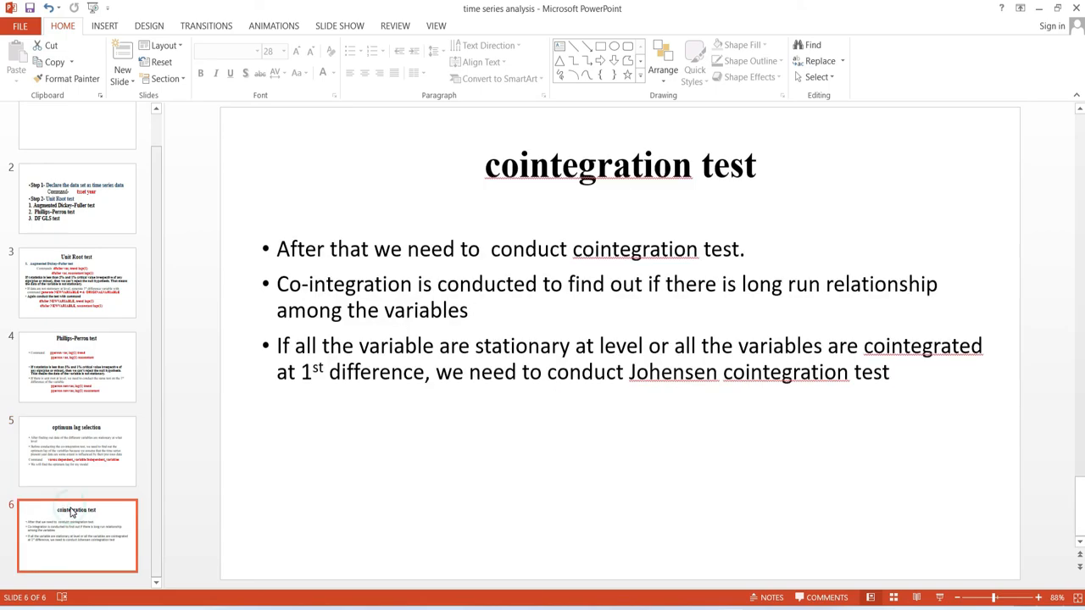